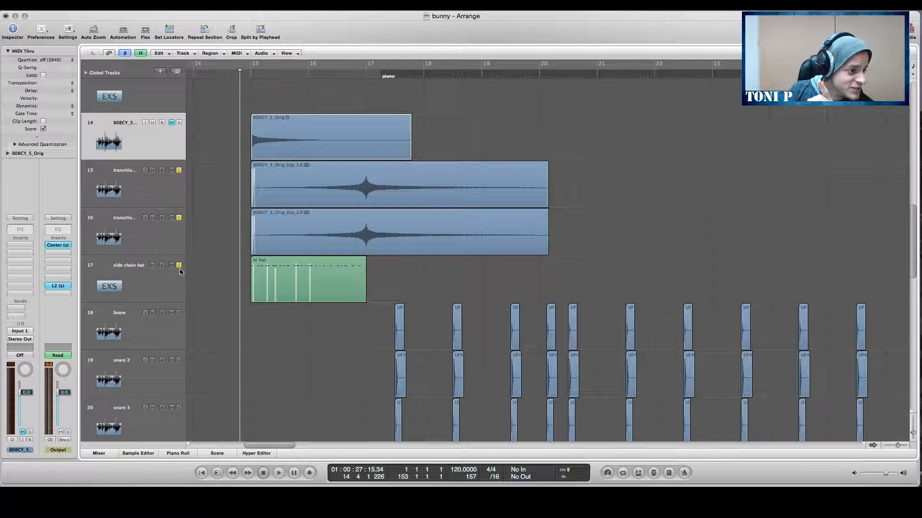
Step: Play the soloed transition and side chain hat tracks from just before bar 15 to about bar 20
key(space)
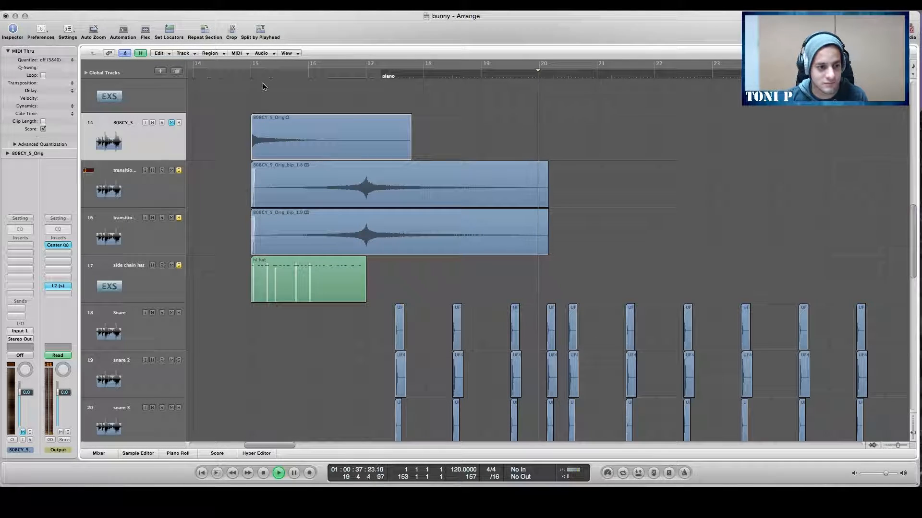
key(space)
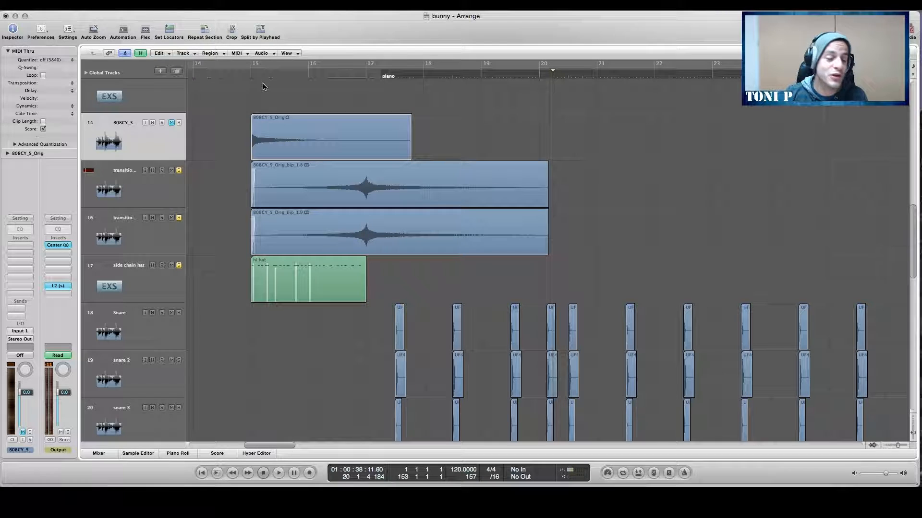
Step: Solo only the 808CY_S_Orig cymbal track and listen to it from bar 15, then turn its solo off
click(547, 77)
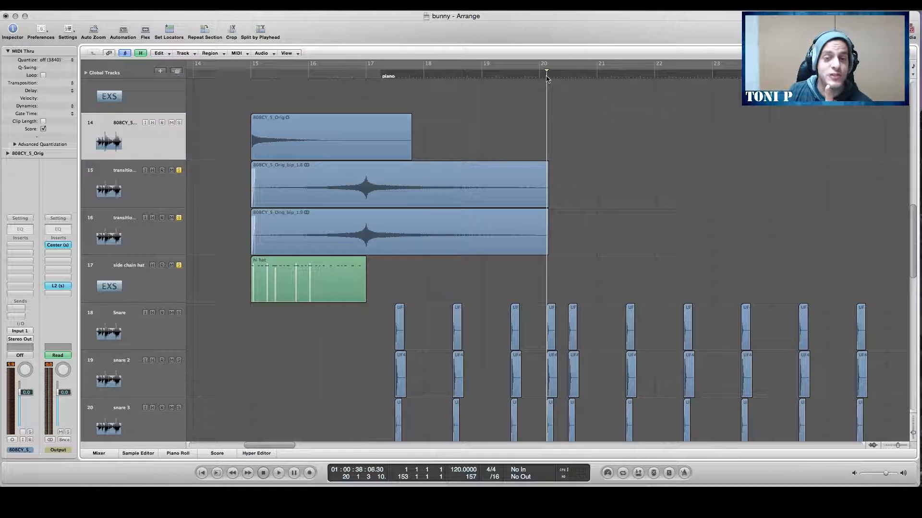
key(comma)
key(comma)
key(comma)
key(comma)
key(comma)
key(comma)
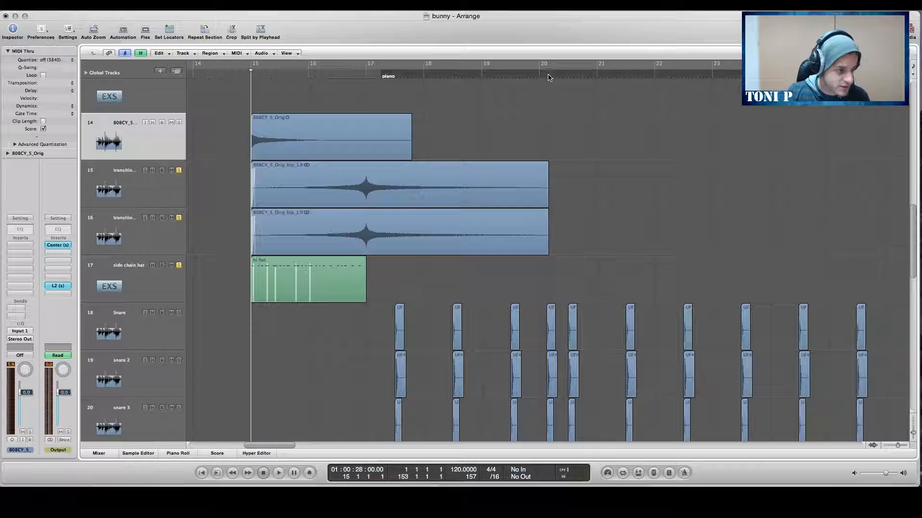
alt+click(179, 123)
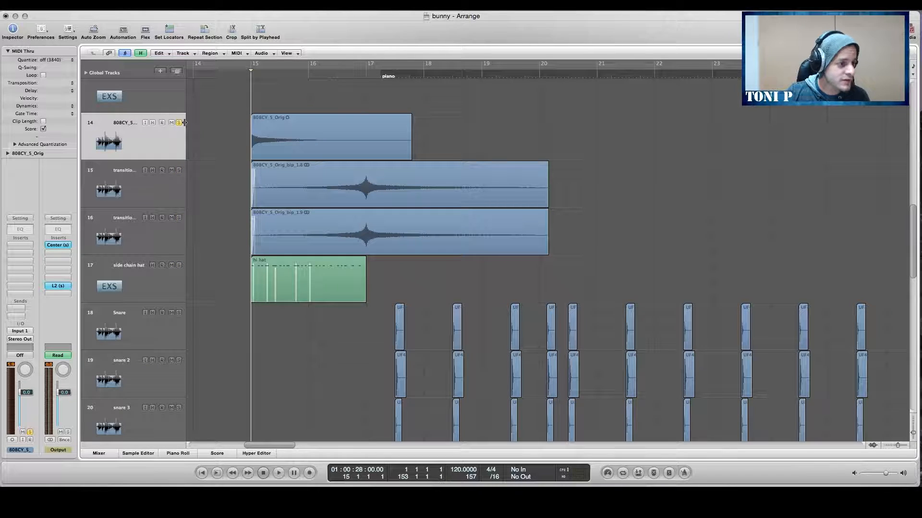
key(space)
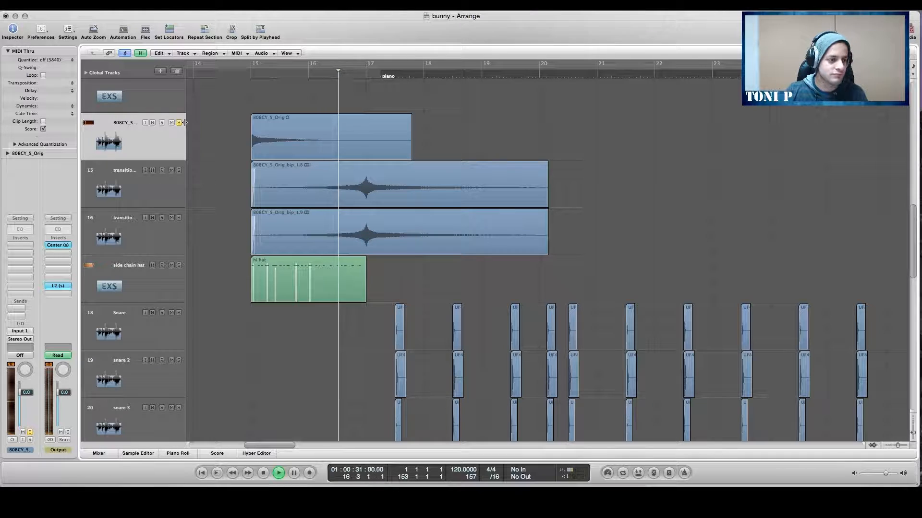
key(space)
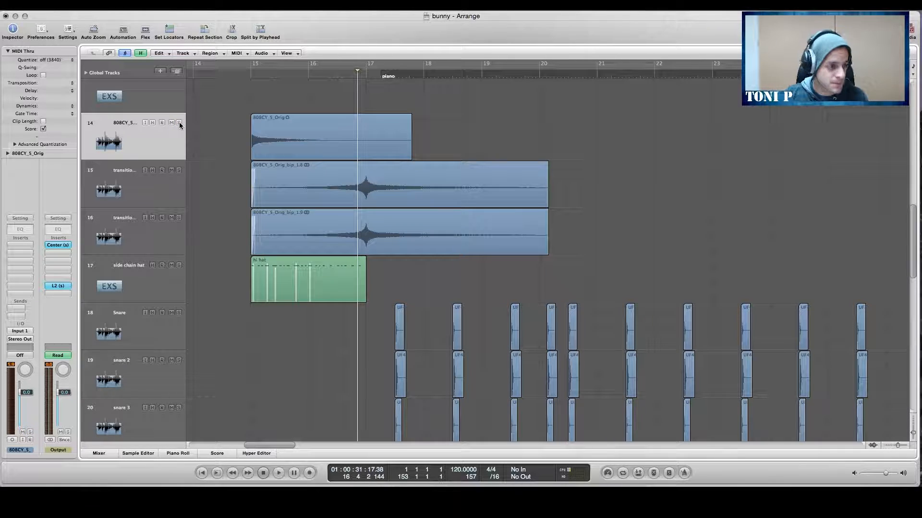
Step: Bounce the 808CY_S_Orig cymbal region in place to a new track and unmute the original region
click(320, 145)
right_click(311, 131)
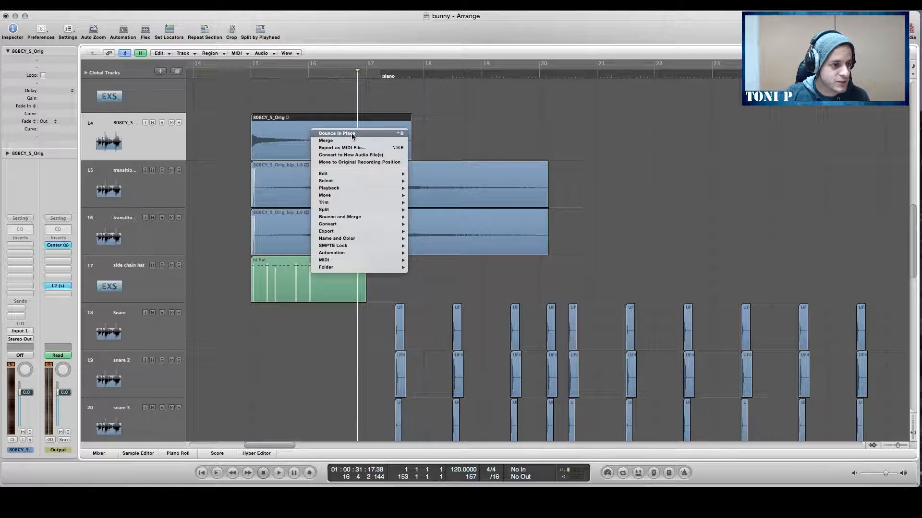
click(336, 133)
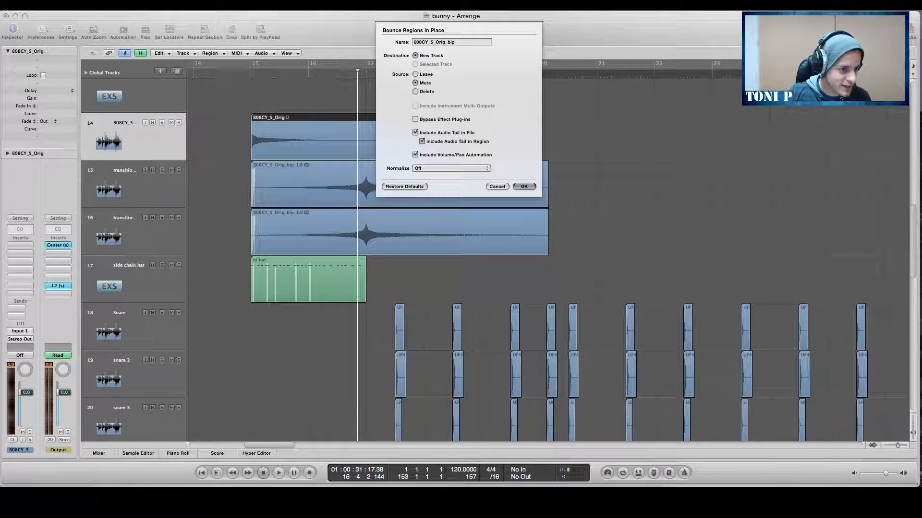
key(Return)
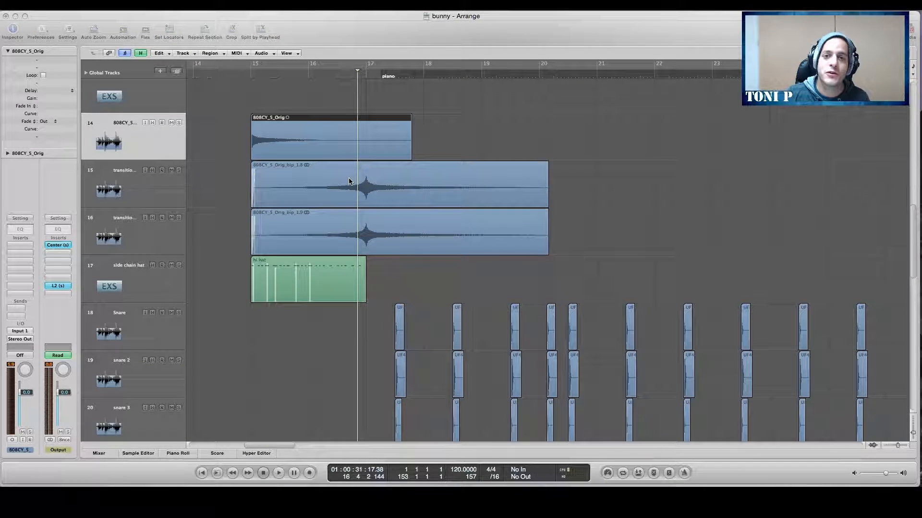
click(295, 143)
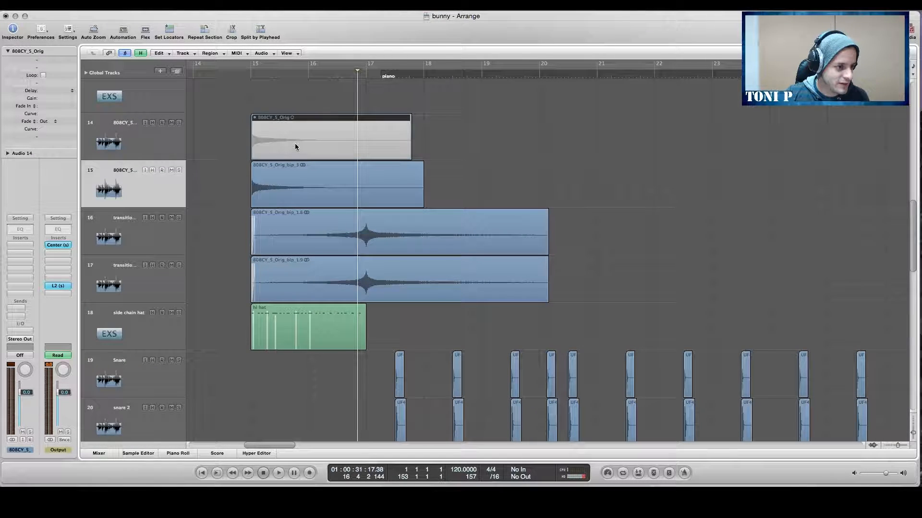
key(m)
Step: Reverse the bounced cymbal region 808CY_S_Orig_bip_3 in the Sample Editor
click(293, 171)
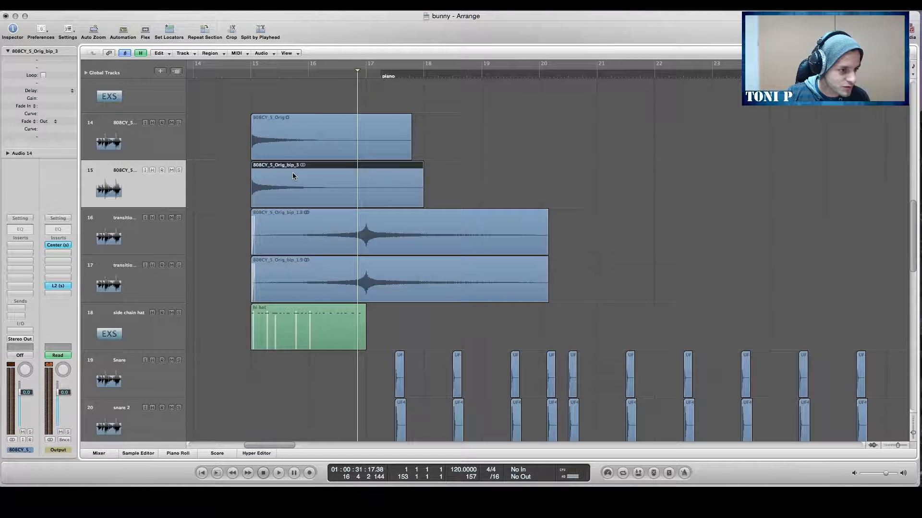
double_click(292, 173)
click(233, 323)
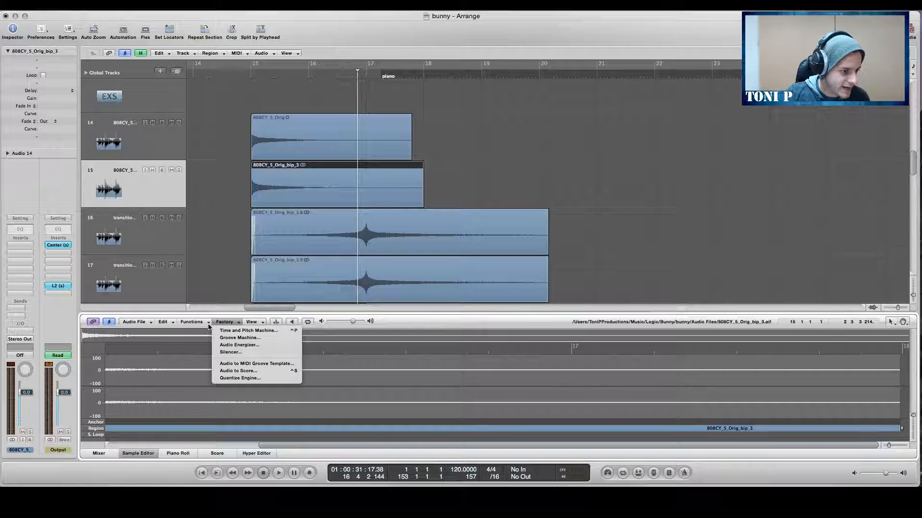
click(192, 322)
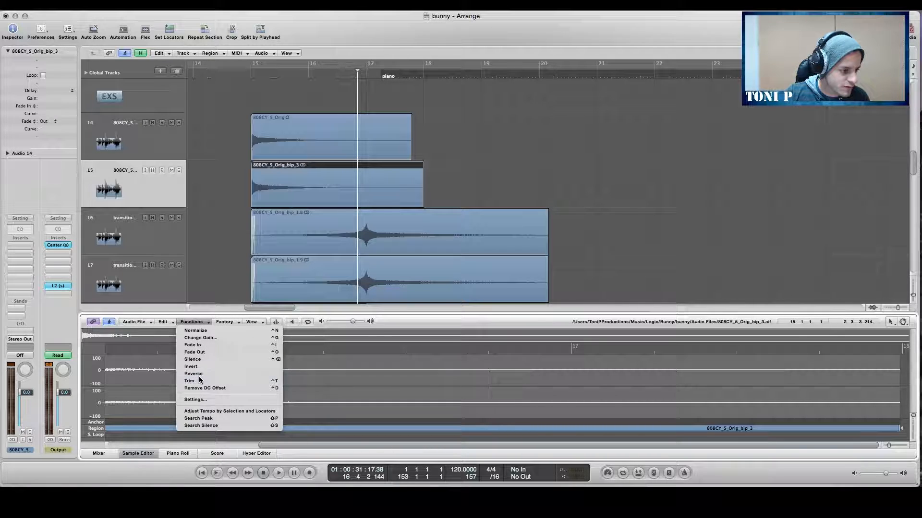
click(199, 374)
click(481, 157)
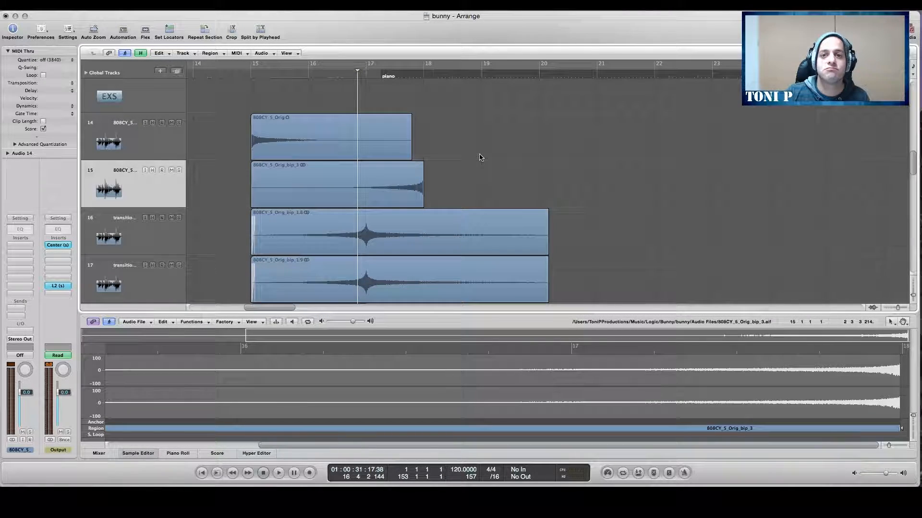
Step: Move the original cymbal to bar 18 and place the reversed region directly before it on track 14
drag(279, 143, 458, 143)
drag(358, 178, 358, 131)
drag(459, 140, 453, 141)
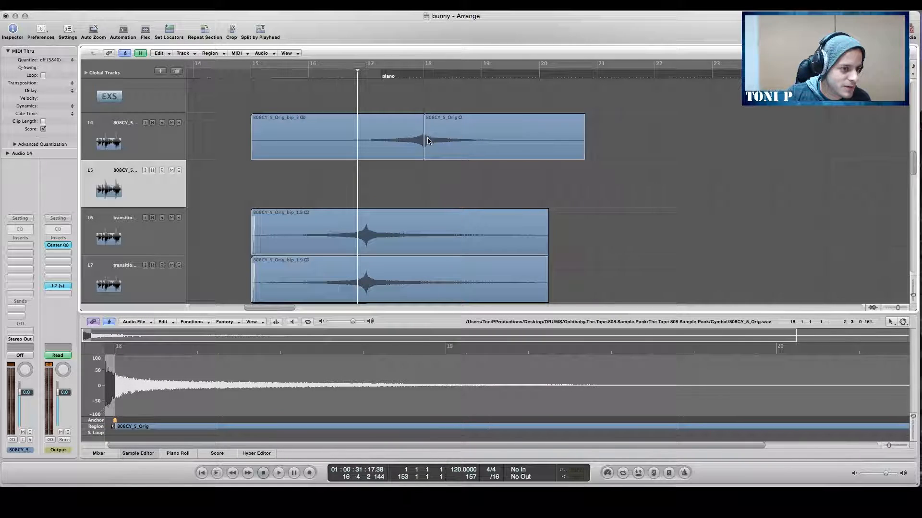
Step: Fade out the reversed region's end and fade in the original's start at bar 18, using an EqP fade of about 42
key(ctrl+Right)
key(ctrl+Right)
key(ctrl+Right)
key(ctrl+Right)
key(ctrl+Right)
key(ctrl+Right)
key(ctrl+Right)
key(ctrl+Right)
click(389, 136)
mouse_move(389, 137)
mouse_down()
mouse_move(405, 138)
mouse_move(397, 155)
mouse_move(470, 155)
mouse_move(400, 143)
mouse_up()
click(440, 155)
click(457, 142)
mouse_move(457, 141)
mouse_down()
mouse_move(428, 142)
mouse_move(454, 141)
mouse_up()
key(Escape)
key(Escape)
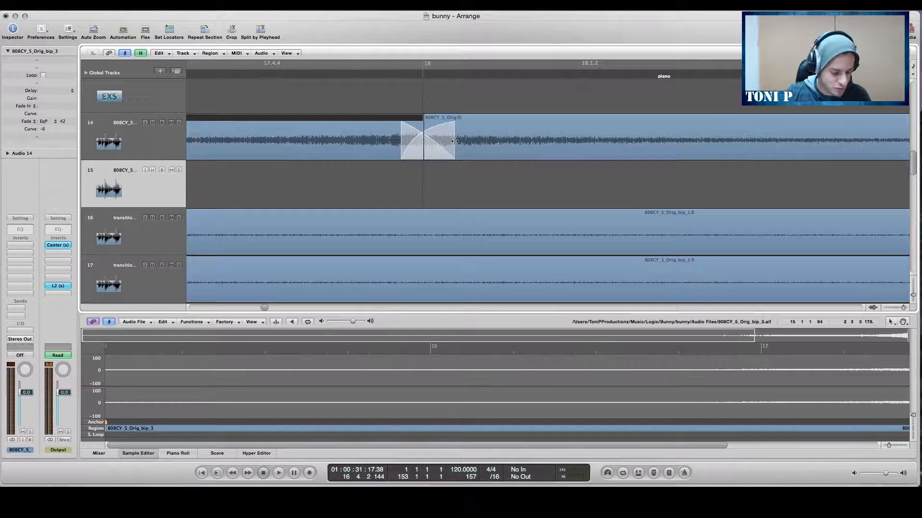
key(Escape)
key(Escape)
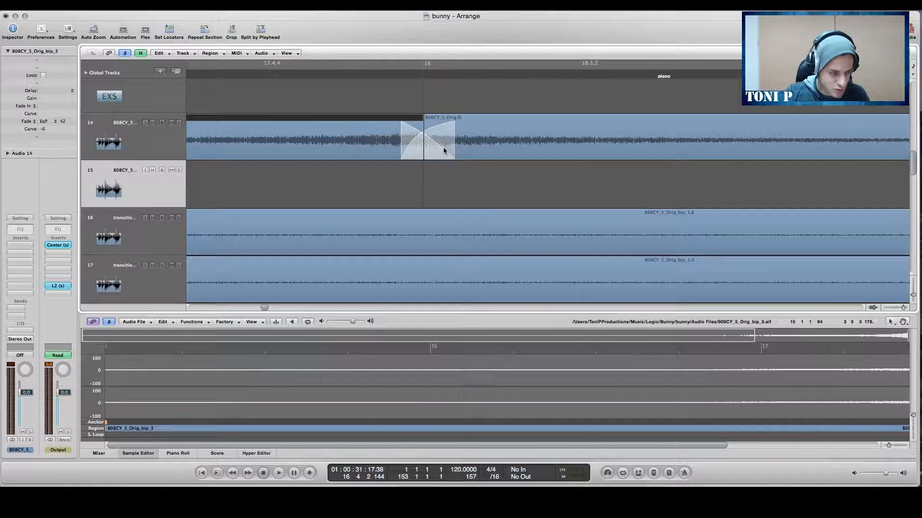
Step: Solo track 14 and play the joined cymbal regions across the crossfade at bar 18
key(ctrl+Left)
key(ctrl+Left)
key(ctrl+Left)
key(ctrl+Left)
key(ctrl+Left)
key(ctrl+Left)
scroll(444, 149, left, 5)
key(ctrl+Left)
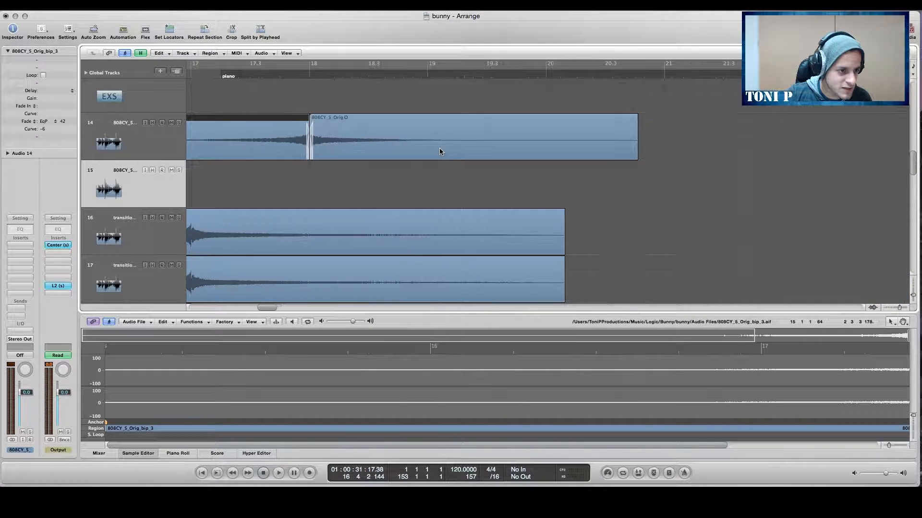
click(220, 75)
scroll(288, 77, left, 4)
key(space)
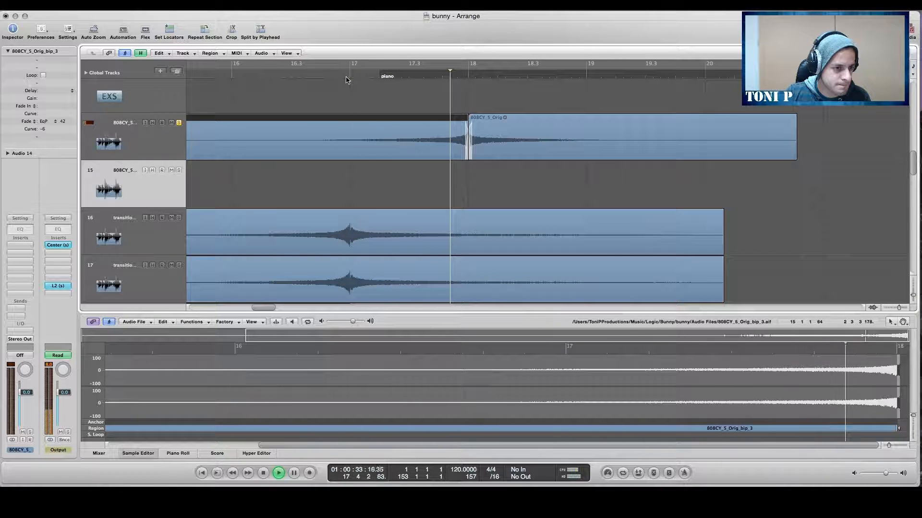
key(space)
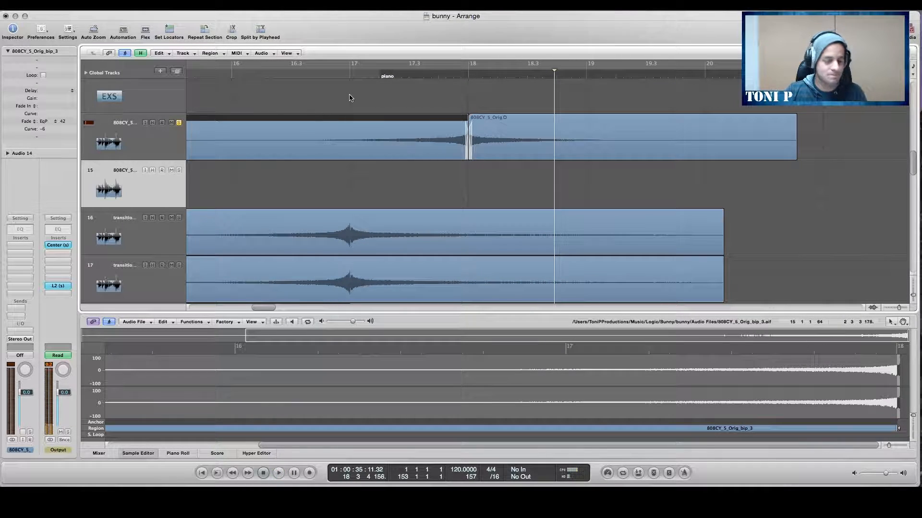
Step: Add a fade-in of about 7802 to the reversed cymbal and a fade-out of about 8299 to the original
key(ctrl+Left)
key(ctrl+Left)
key(ctrl+Left)
key(ctrl+Left)
key(ctrl+Up)
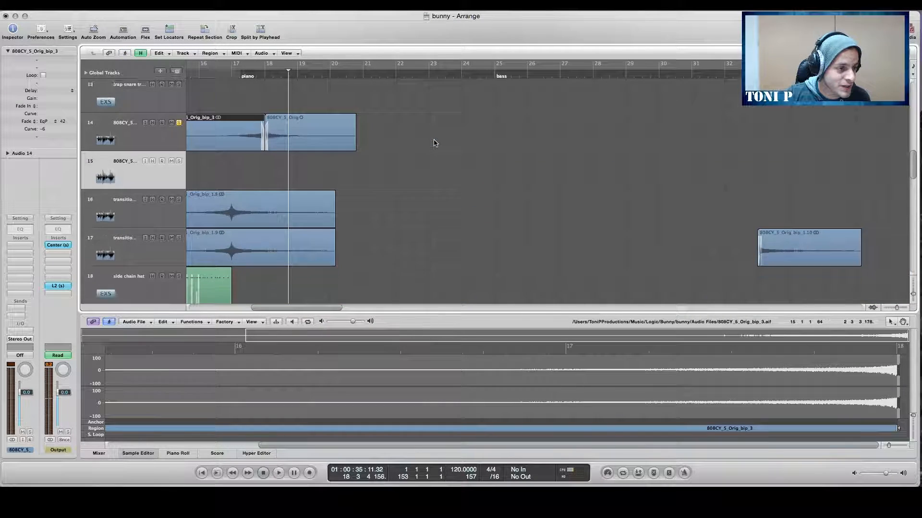
scroll(413, 144, left, 5)
drag(375, 104, 435, 126)
click(384, 103)
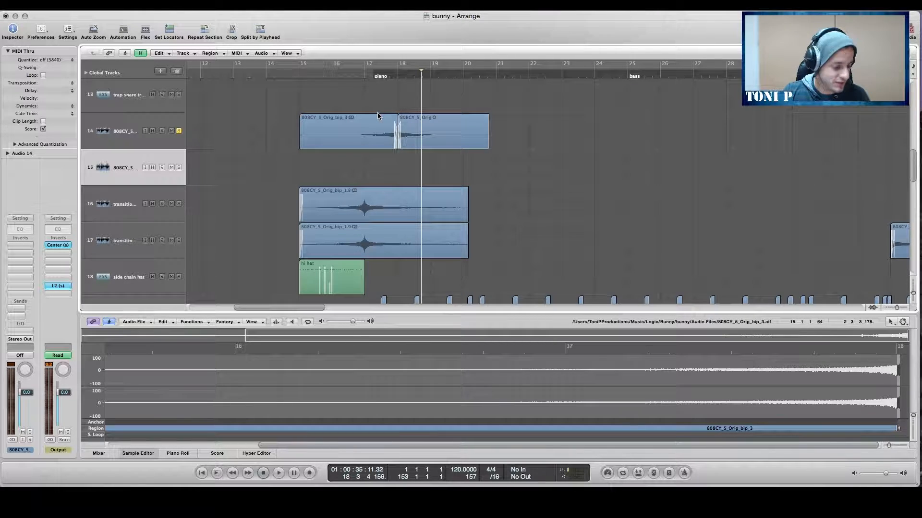
key(Escape)
click(388, 206)
drag(306, 148, 349, 147)
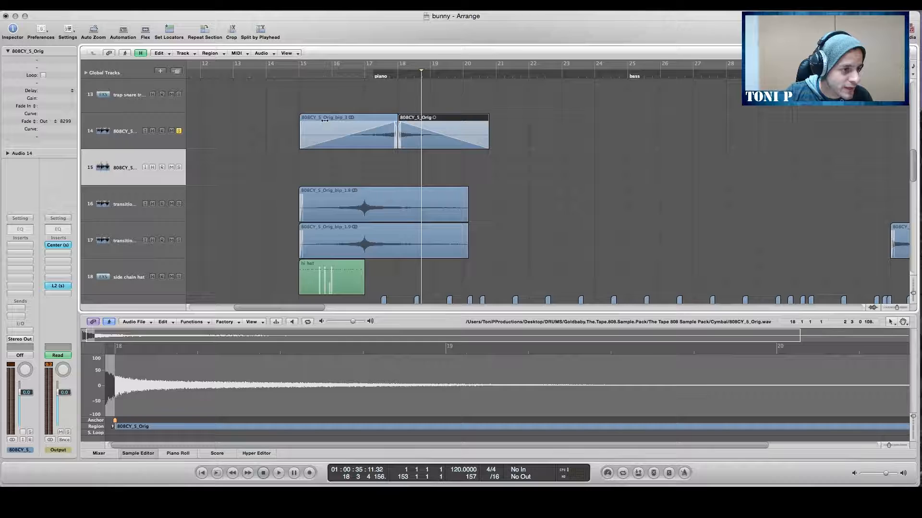
Step: Change the reversed cymbal's fade-in to Speed Up and the original cymbal's fade-out to Slow Down
click(325, 120)
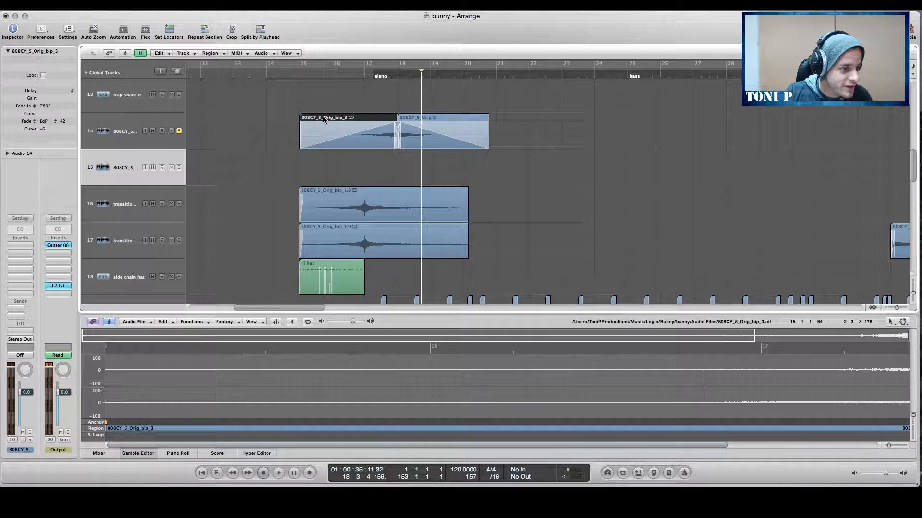
click(22, 107)
click(22, 112)
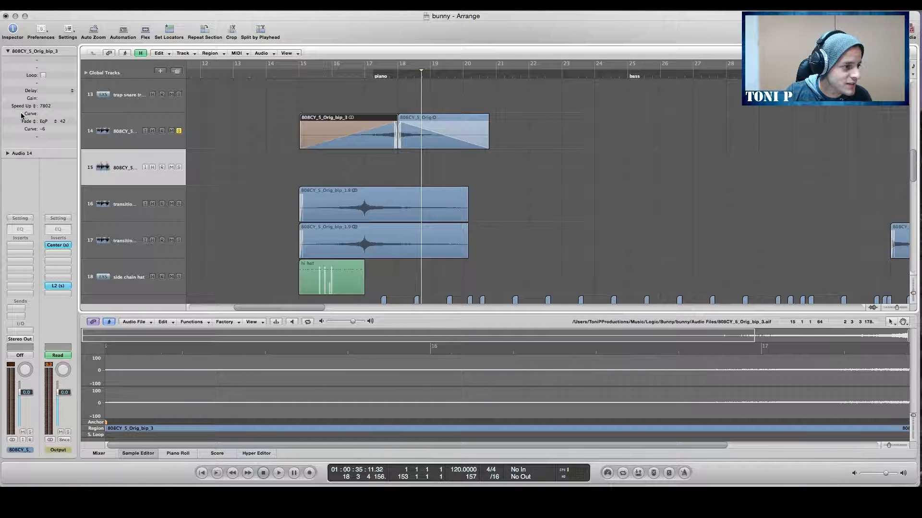
click(428, 119)
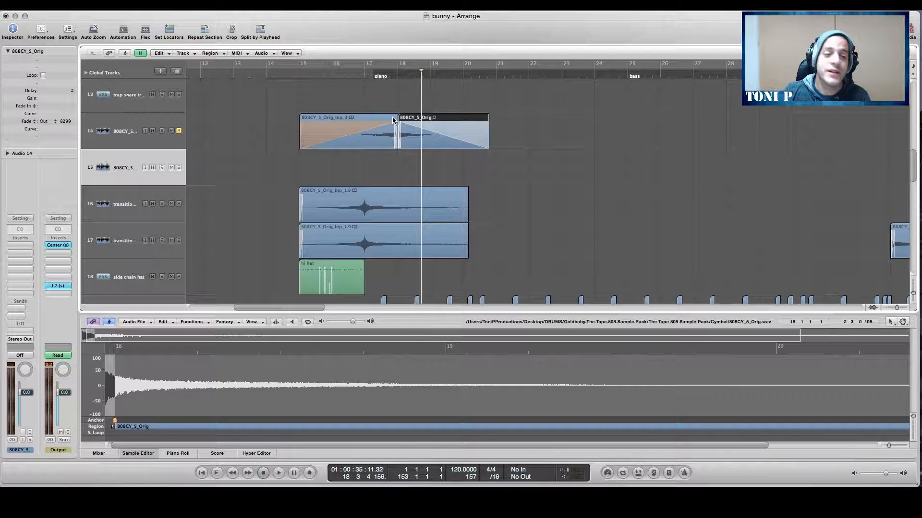
click(28, 123)
click(30, 133)
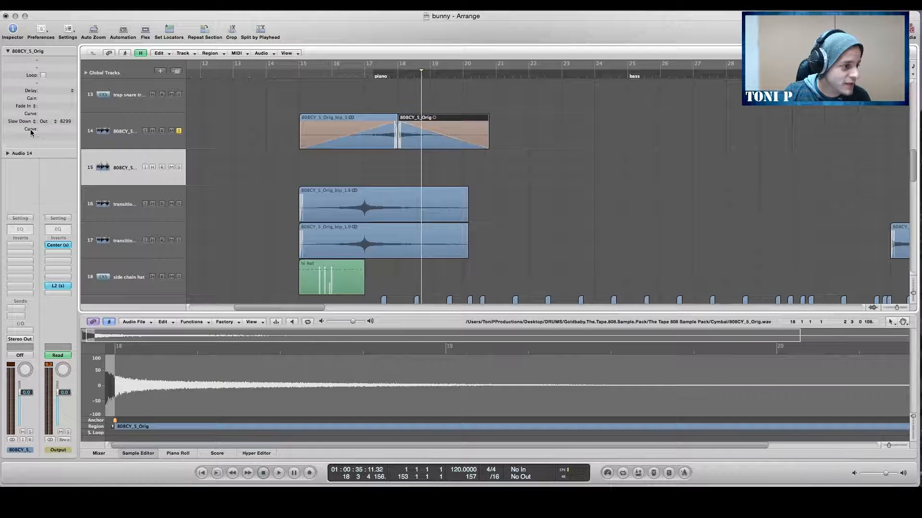
Step: Play the soloed cymbal transition from bar 17 to hear the Speed Up and Slow Down fades
key(space)
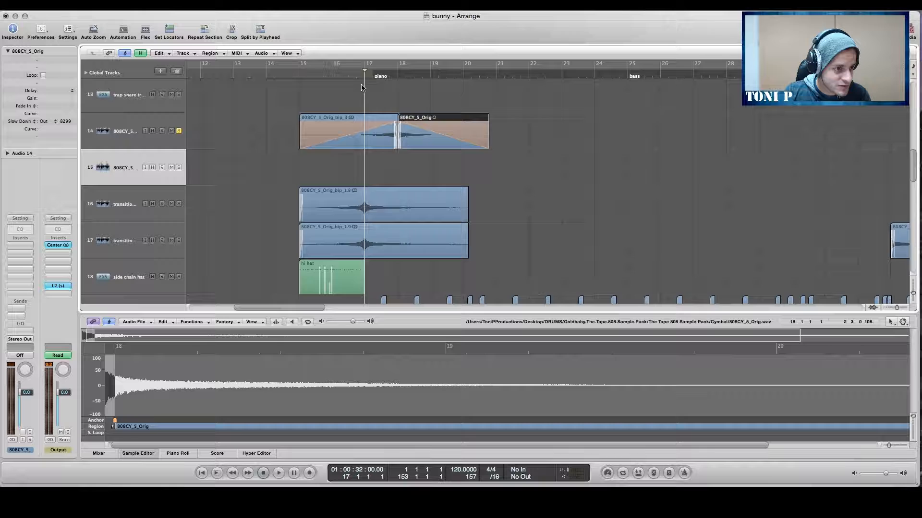
key(space)
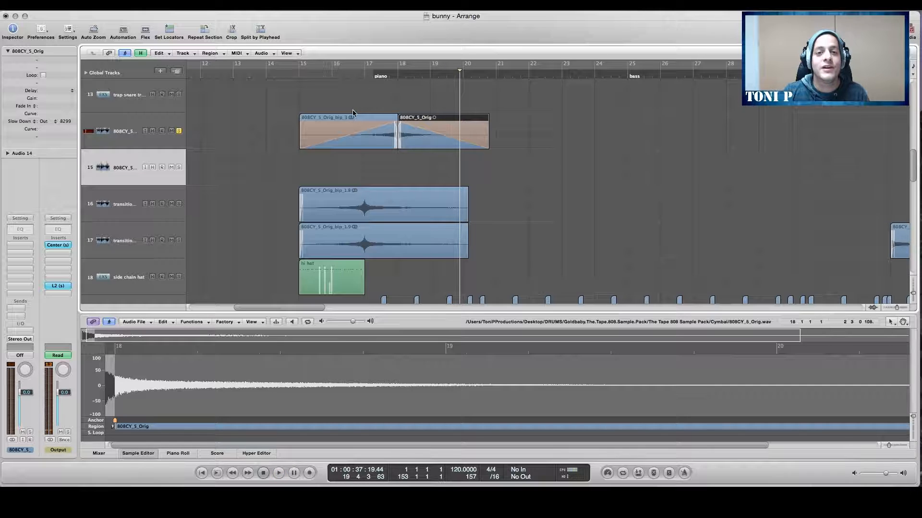
Step: Move both cymbal regions one bar earlier so they meet at bar 17, and mute tracks 16 to 18
mouse_move(377, 105)
mouse_down()
mouse_move(427, 126)
mouse_move(391, 116)
mouse_up()
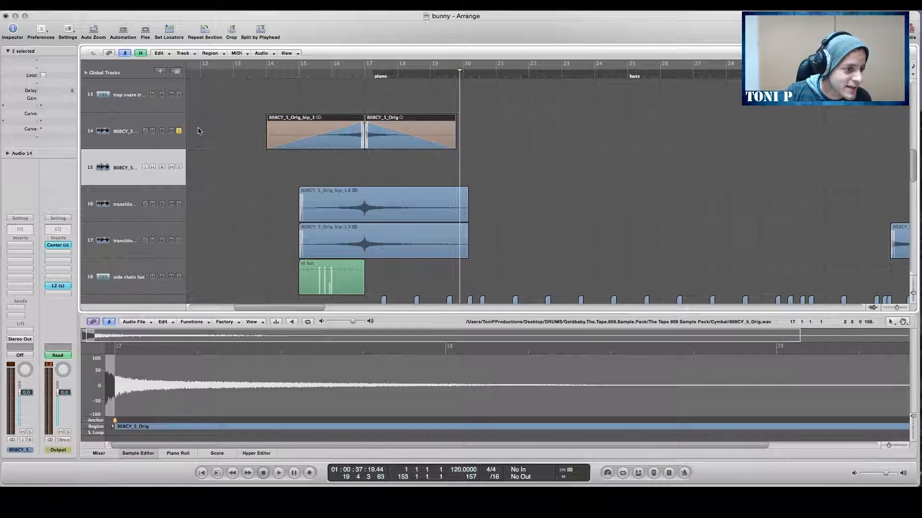
drag(169, 208, 168, 267)
Step: Play the new cymbal transition together with the full arrangement from about bar 14 into the piano section
key(ctrl+Left)
key(ctrl+Left)
key(ctrl+Up)
key(ctrl+Up)
key(ctrl+Up)
key(ctrl+Up)
key(ctrl+Up)
key(ctrl+Up)
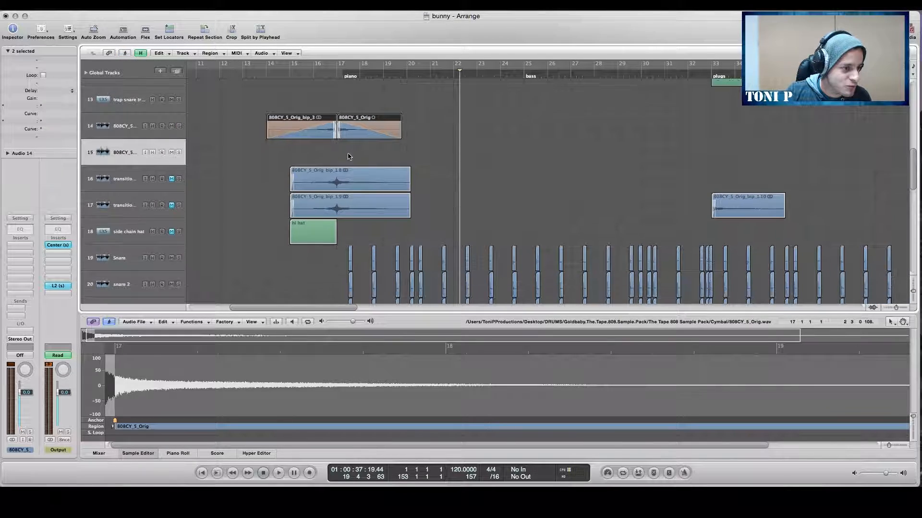
click(264, 75)
key(space)
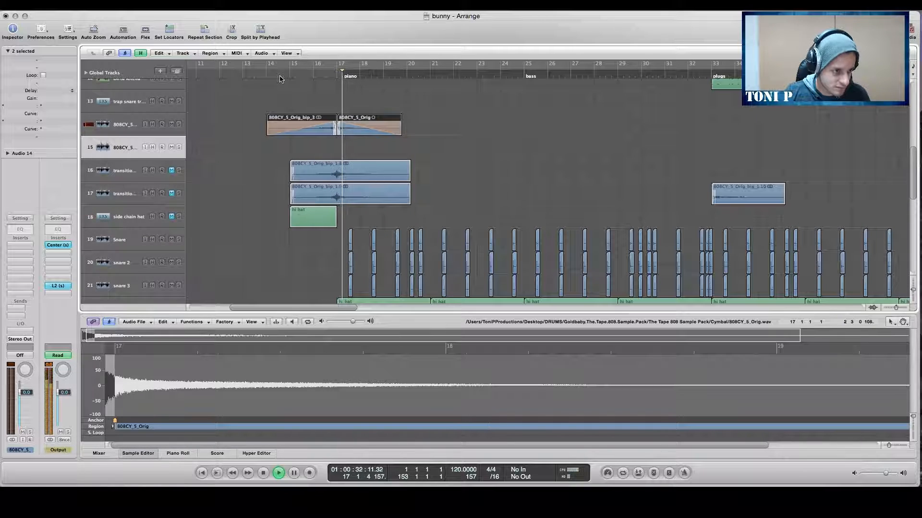
key(space)
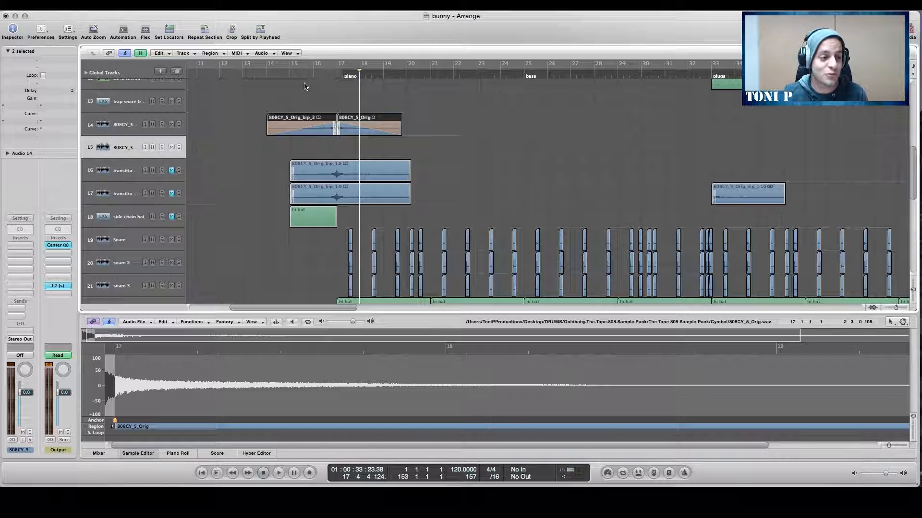
scroll(447, 143, down, 5)
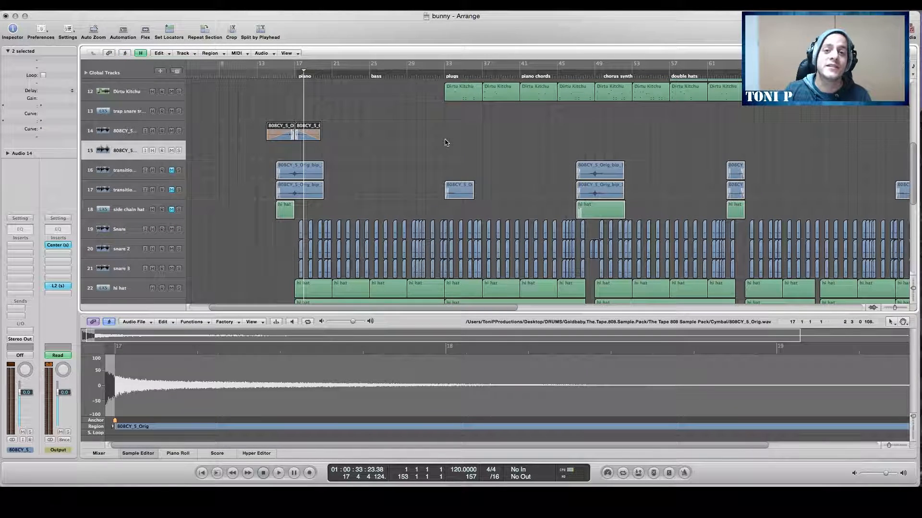
key(b)
key(b)
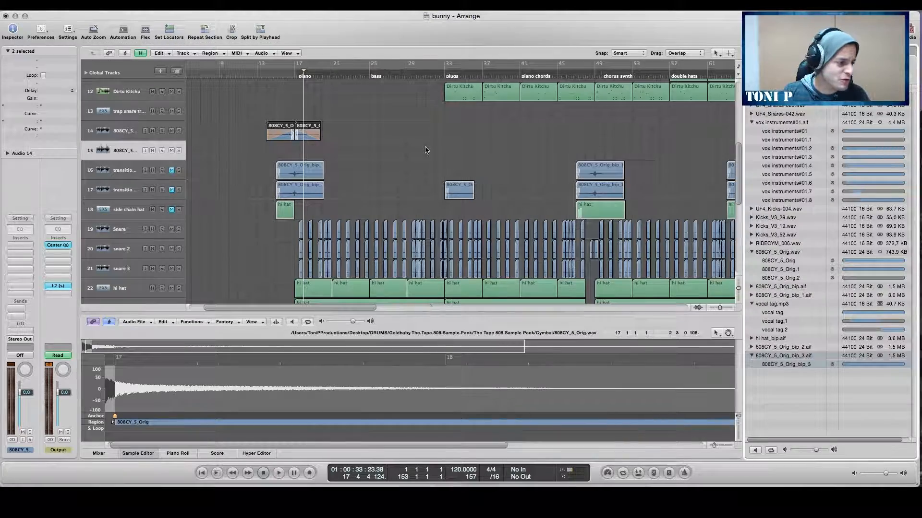
key(x)
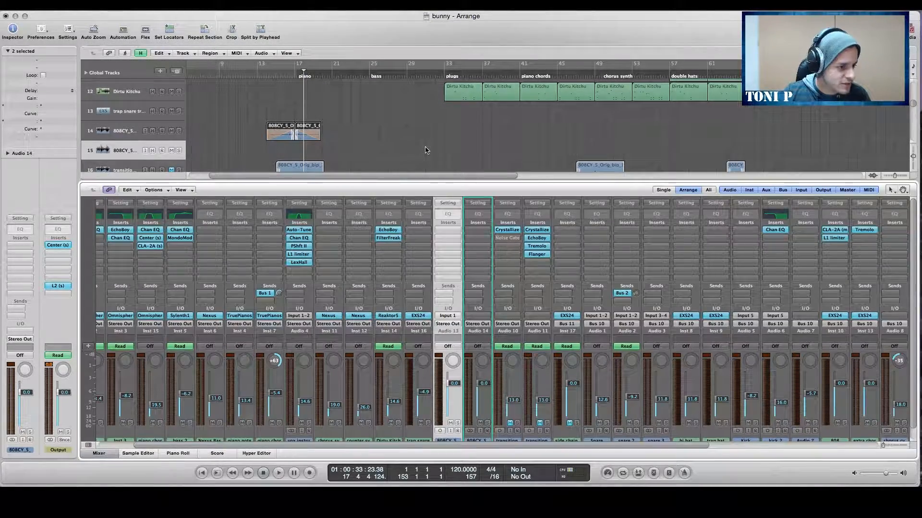
key(x)
Step: Remove the two new cymbal regions around bar 17 together with their tracks 14 and 15
key(ctrl+Right)
key(ctrl+Right)
key(ctrl+Right)
key(ctrl+Right)
key(ctrl+Right)
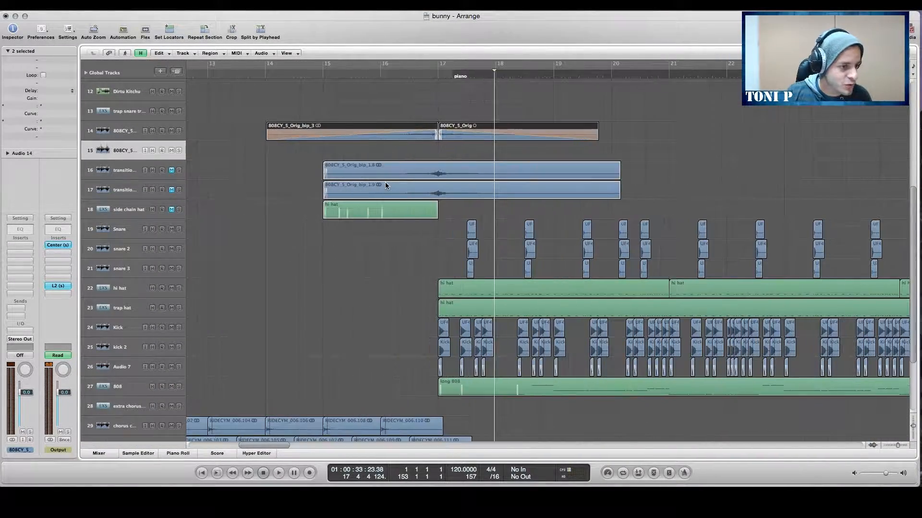
drag(423, 111, 468, 151)
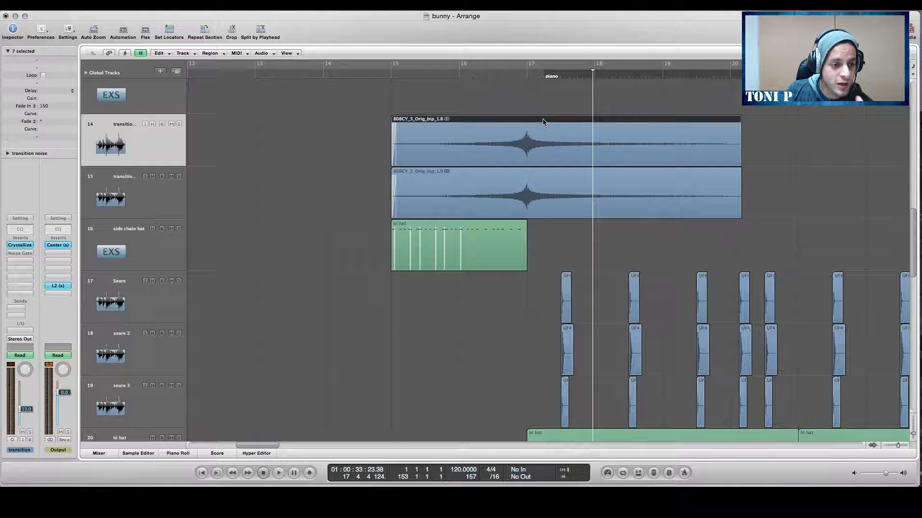
Step: Examine the Noise Gate's on/off automation on the transition noise track at bars 16 and 18
click(538, 148)
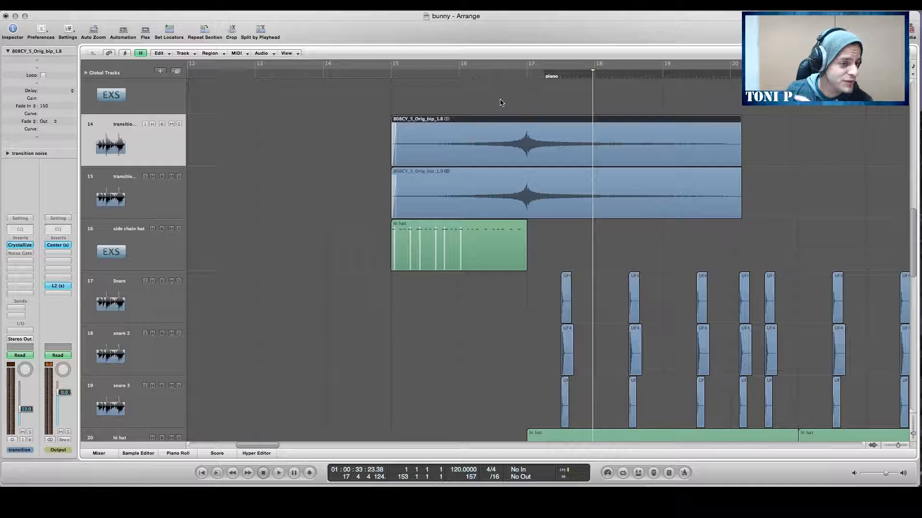
click(151, 152)
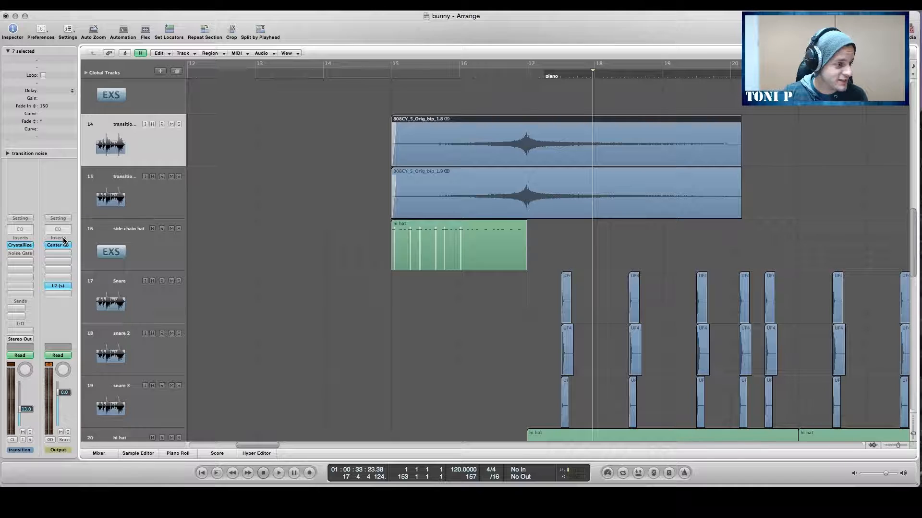
click(460, 77)
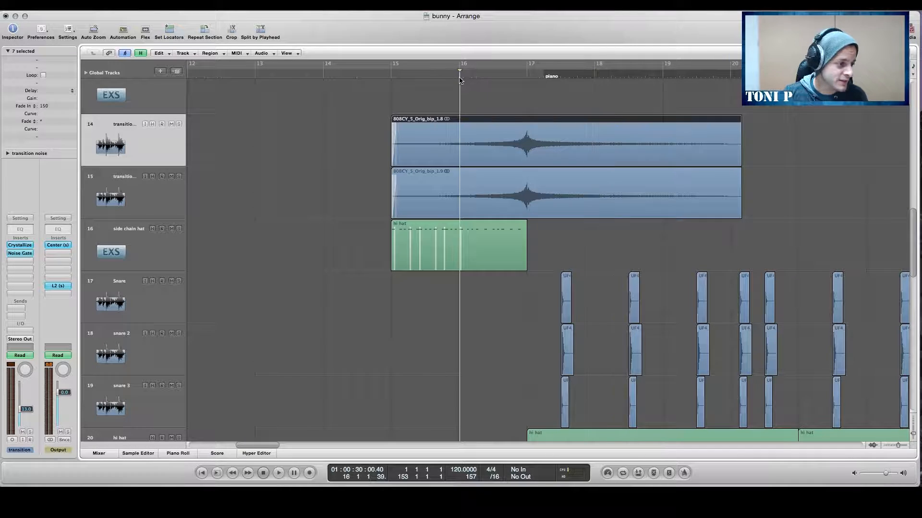
click(603, 77)
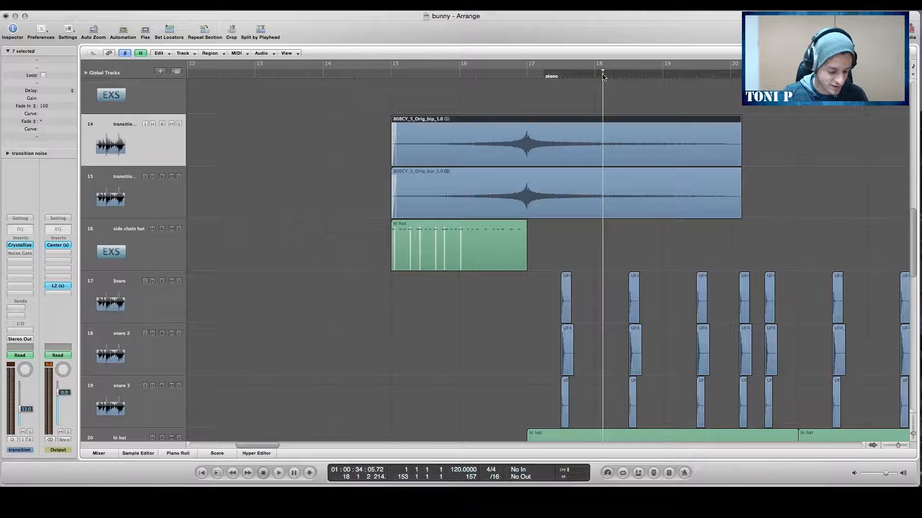
key(a)
key(a)
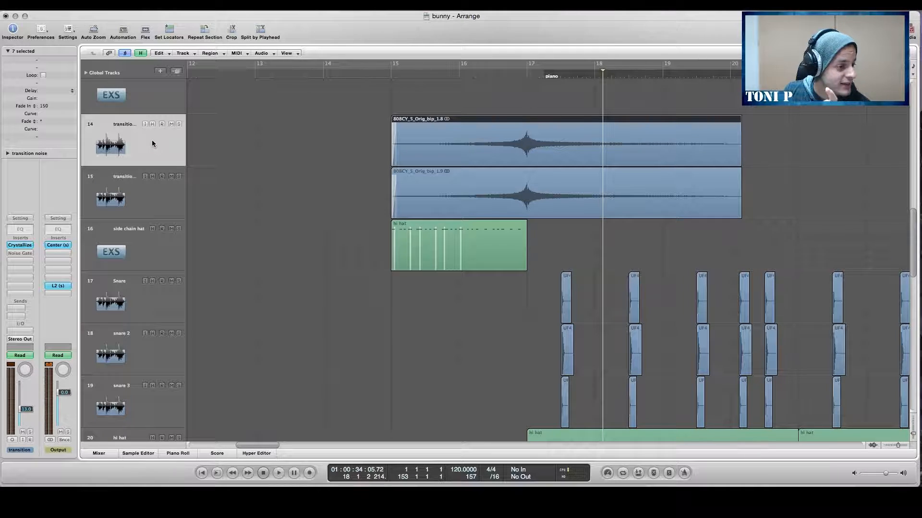
Step: Solo the side chain hat track and play its hi hat pattern from bar 15 to bar 17
click(168, 249)
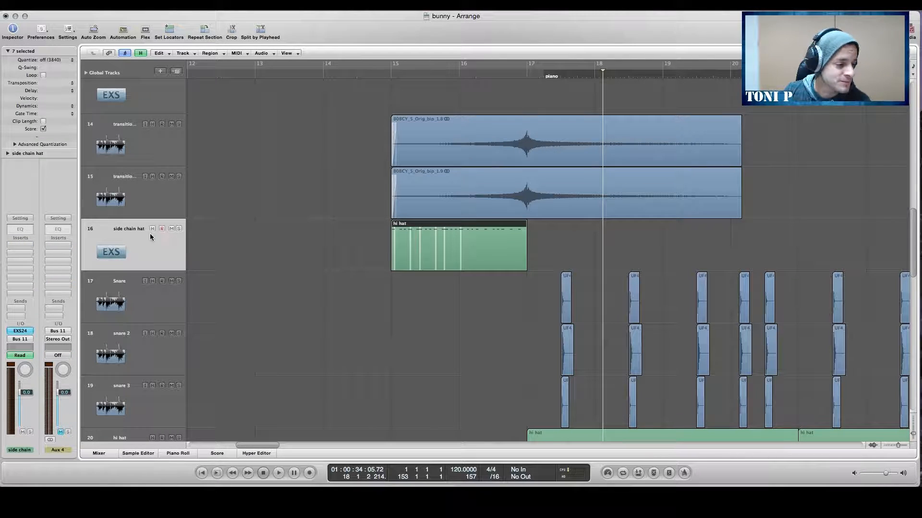
click(178, 229)
key(space)
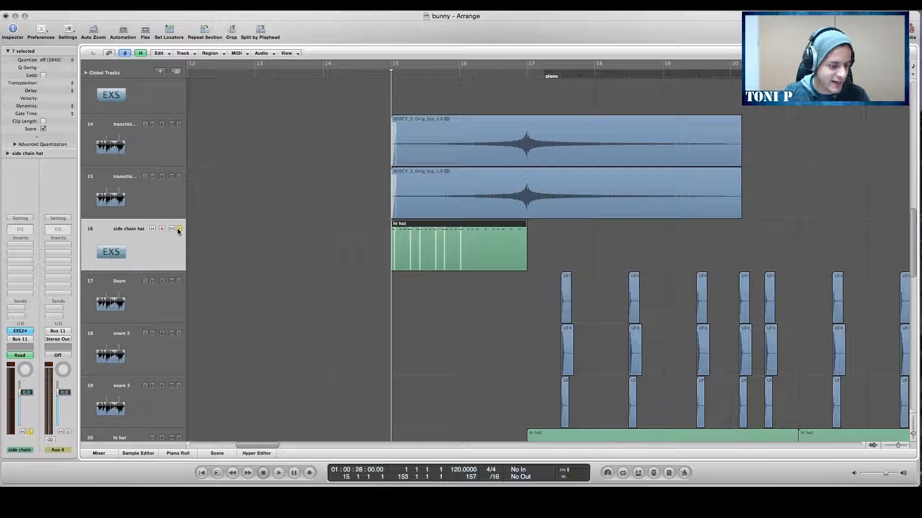
key(space)
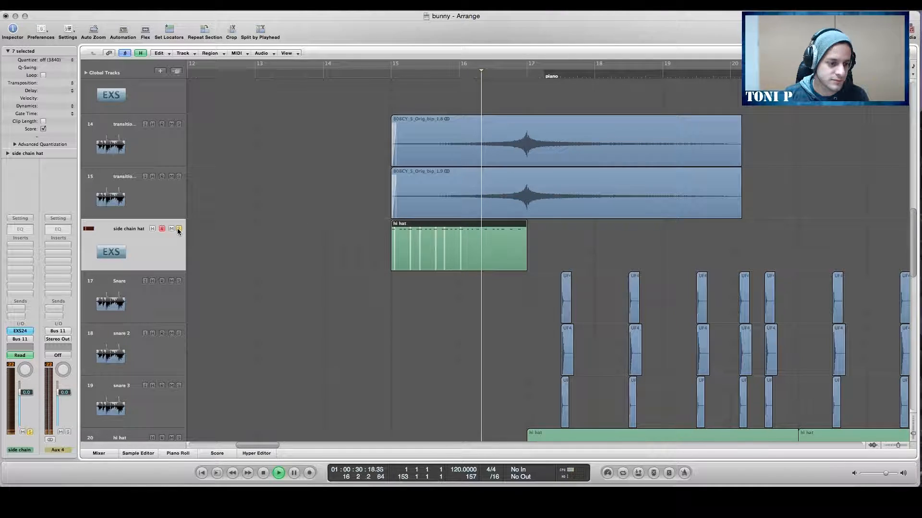
key(space)
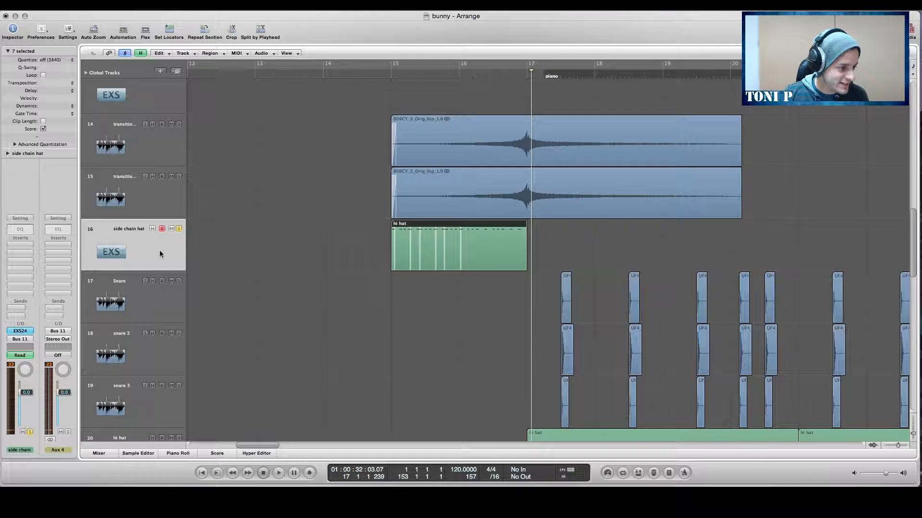
Step: Open the transition noise track's Noise Gate and watch its activity while playing the soloed side chain hat from bar 15
click(146, 148)
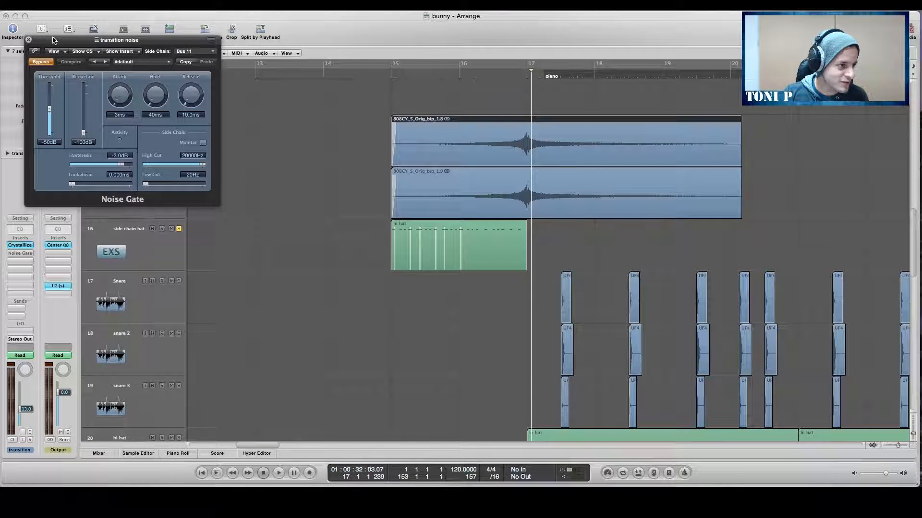
drag(46, 40, 155, 31)
click(150, 52)
key(comma)
key(comma)
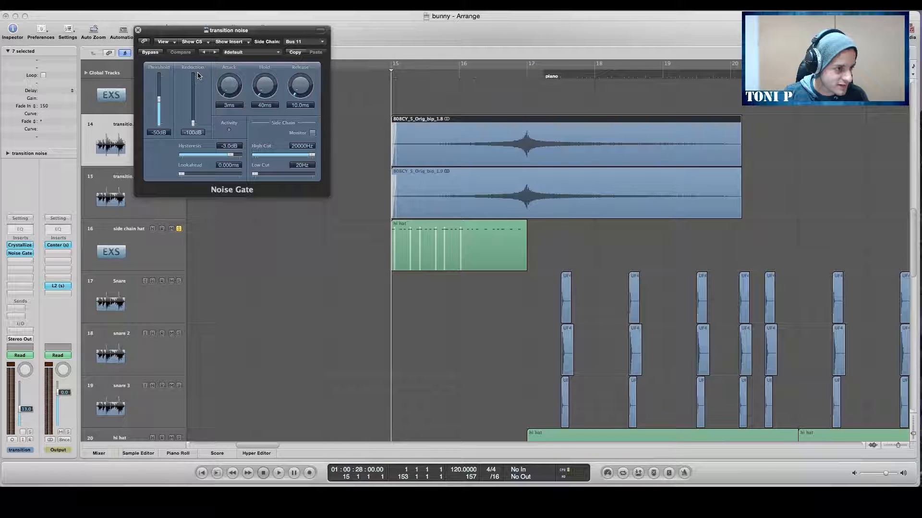
key(space)
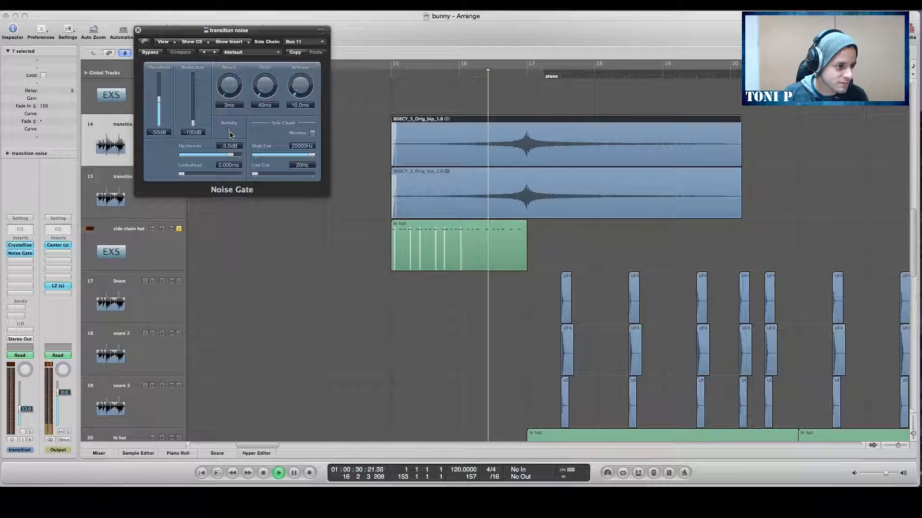
key(space)
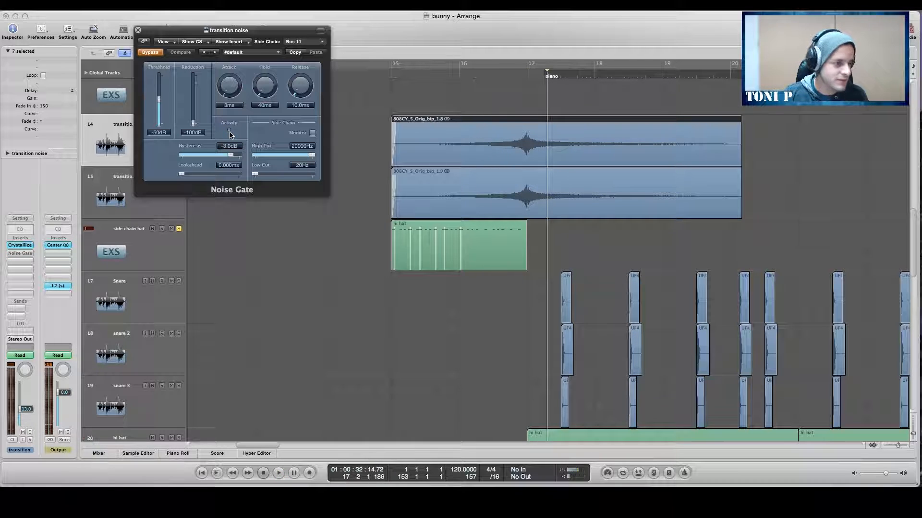
Step: Unsolo the side chain hat track and mute its Aux 4 channel
click(150, 254)
click(178, 229)
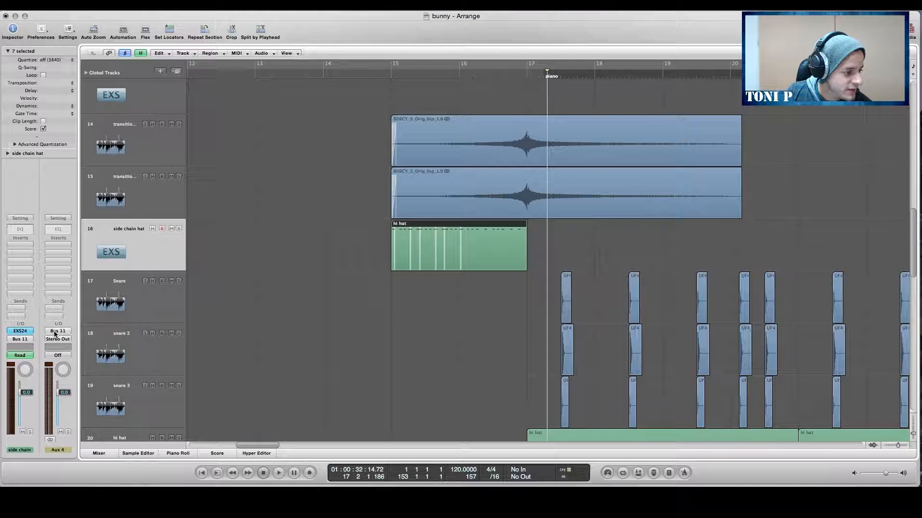
click(59, 431)
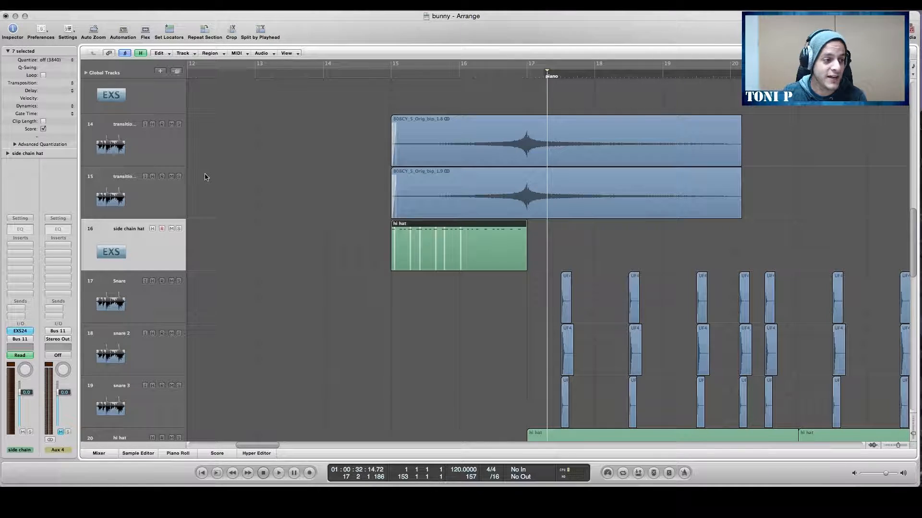
Step: Review the transition noise Noise Gate's Bus 11 side-chain source, and play that track soloed with the side chain hat from bar 15
click(132, 144)
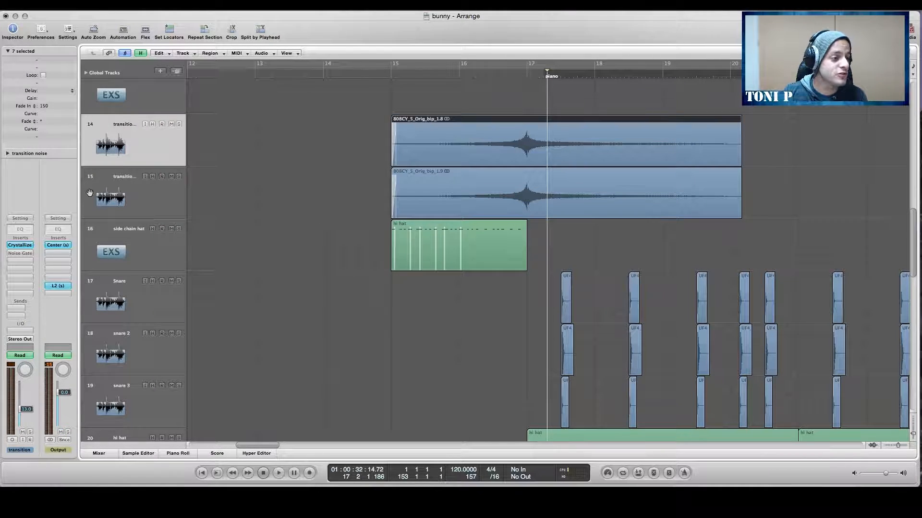
click(26, 255)
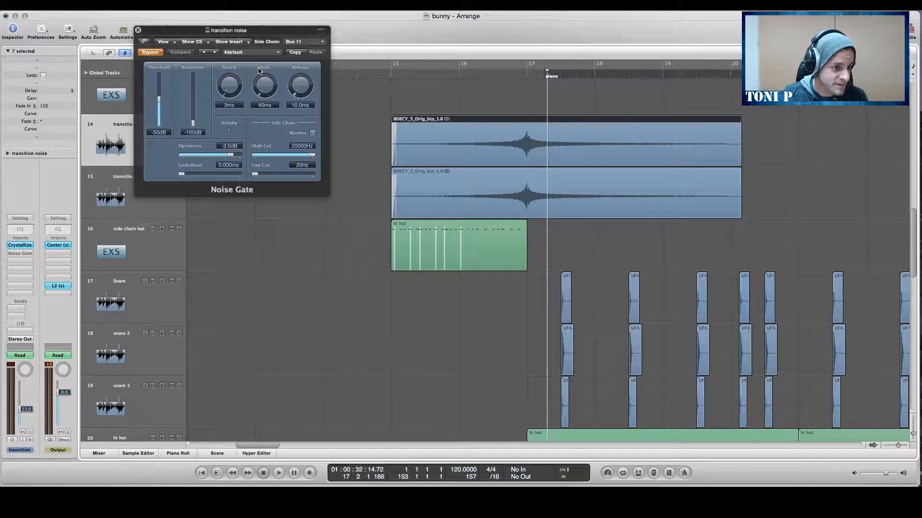
click(168, 252)
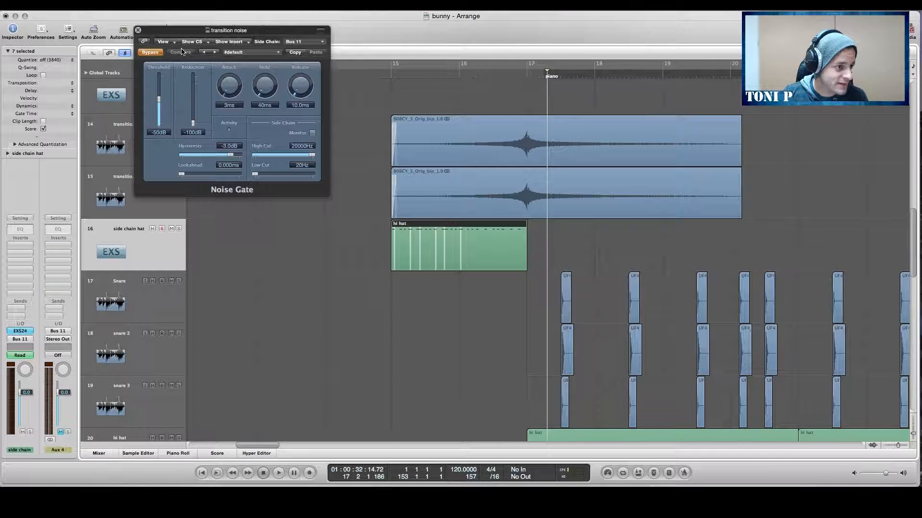
click(138, 30)
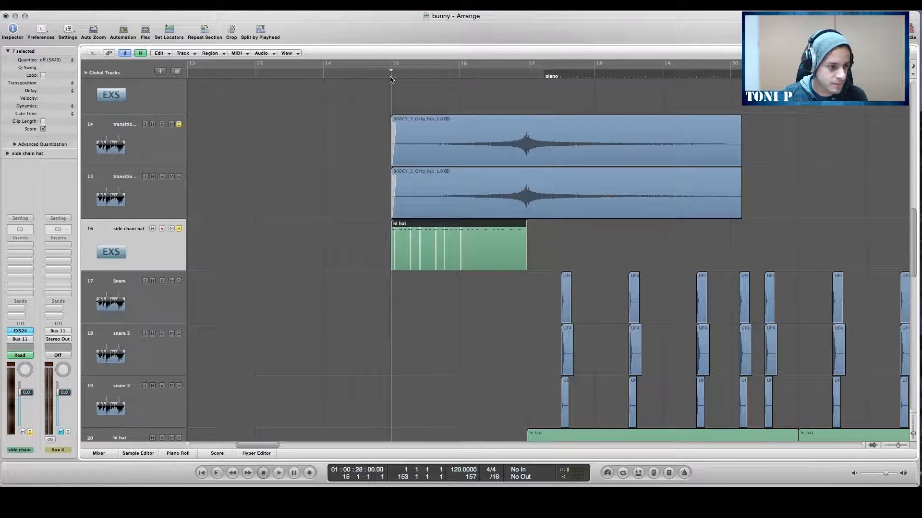
key(space)
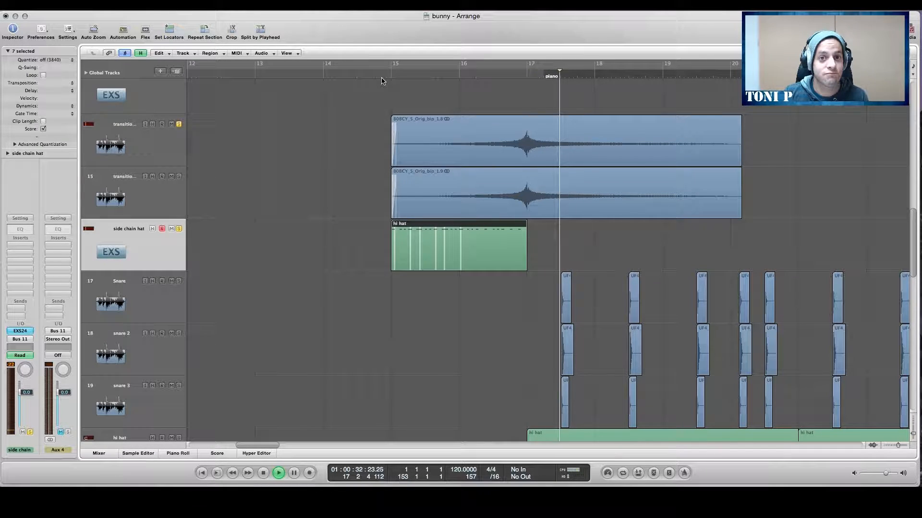
key(space)
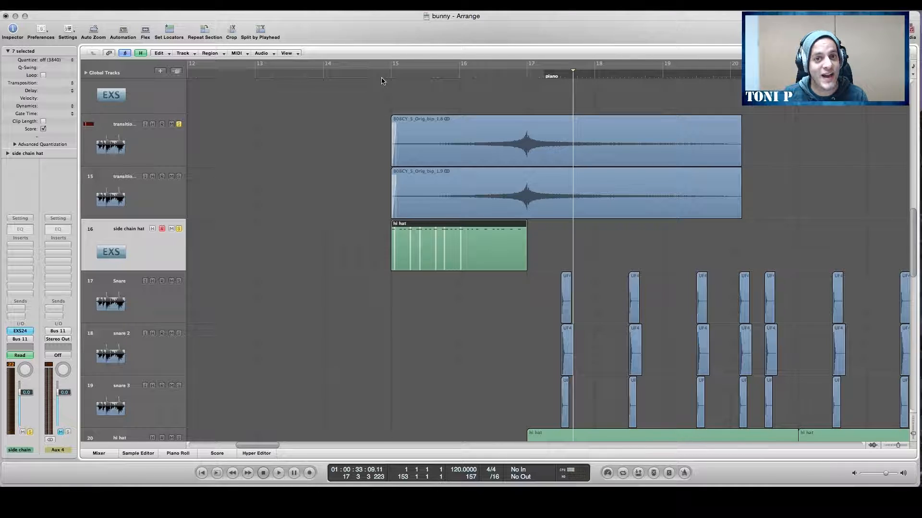
Step: Mute the transition no break track and play the transition noise with the full arrangement into the piano section
scroll(288, 174, down, 8)
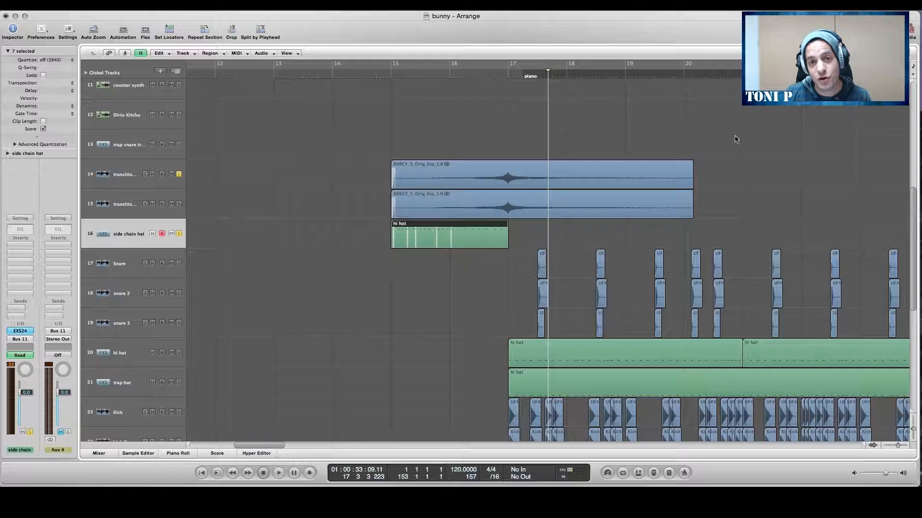
click(172, 205)
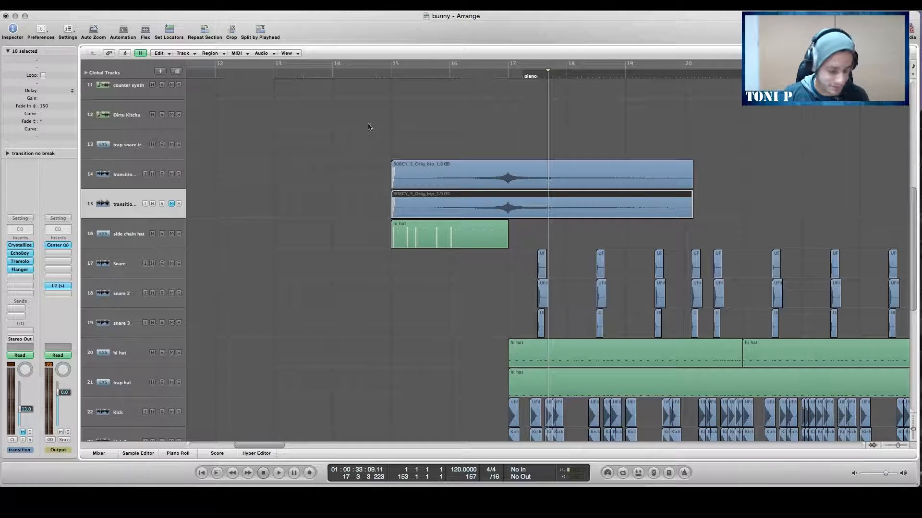
click(432, 75)
key(period)
key(comma)
key(comma)
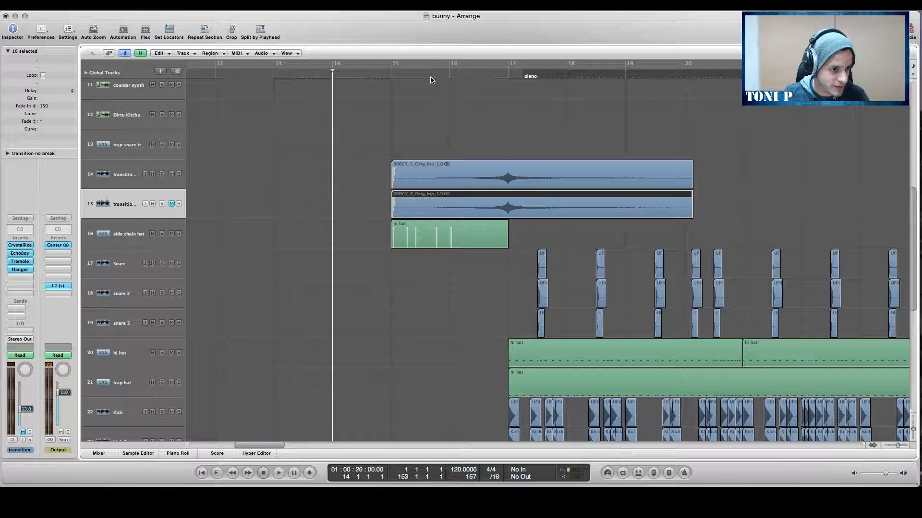
key(period)
key(Up)
key(space)
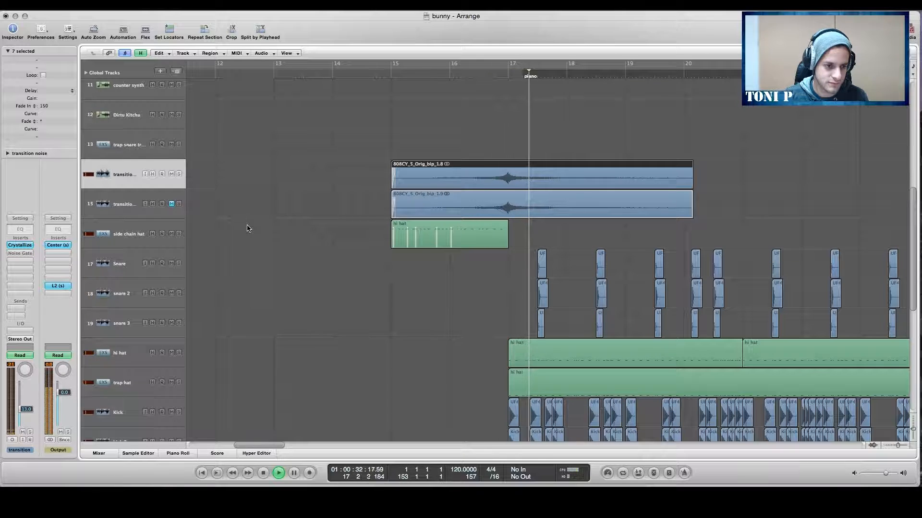
key(space)
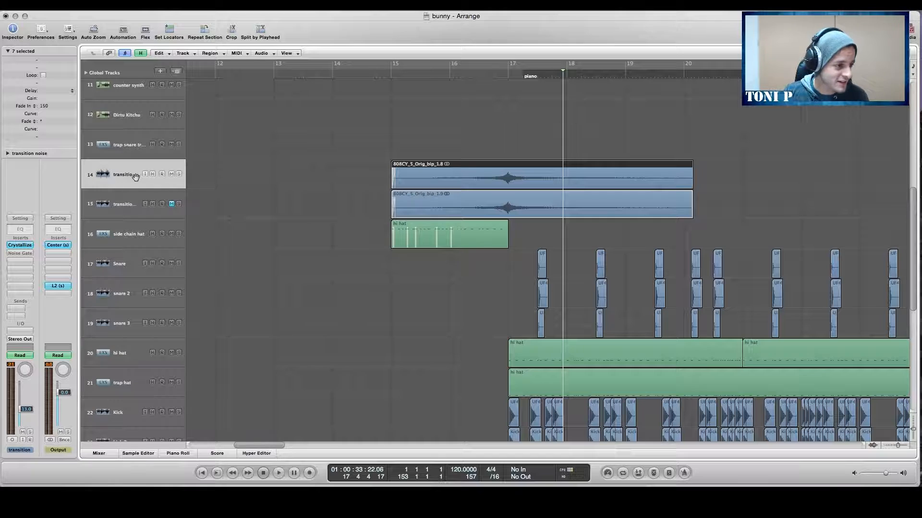
Step: Play the soloed transition no break track from bar 15 with its Crystallizer, EchoBoy, Tremolo and Flanger effects bypassed
click(127, 205)
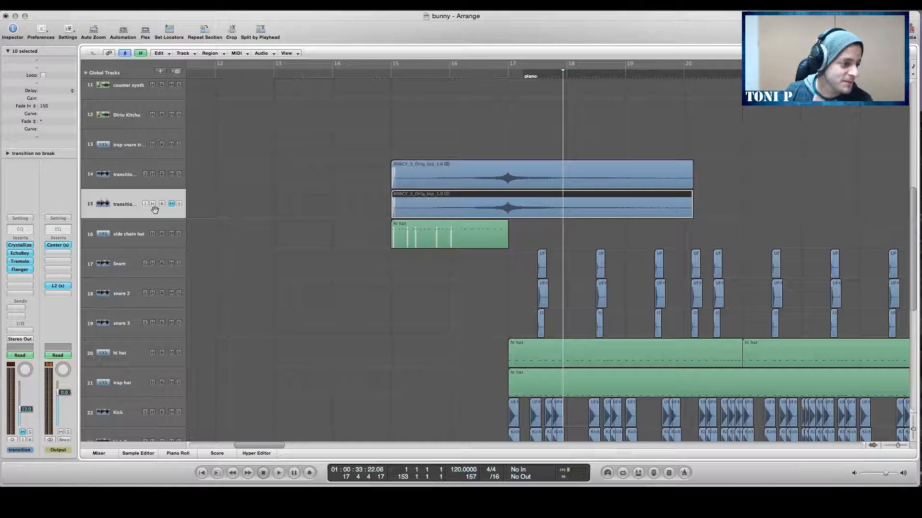
click(179, 204)
key(comma)
key(comma)
alt+click(26, 271)
alt+click(26, 262)
alt+click(26, 254)
alt+click(26, 246)
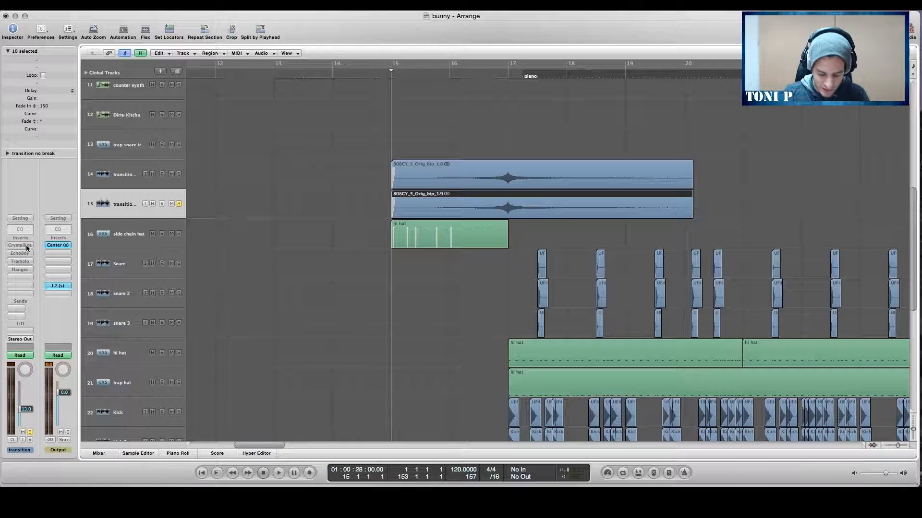
key(space)
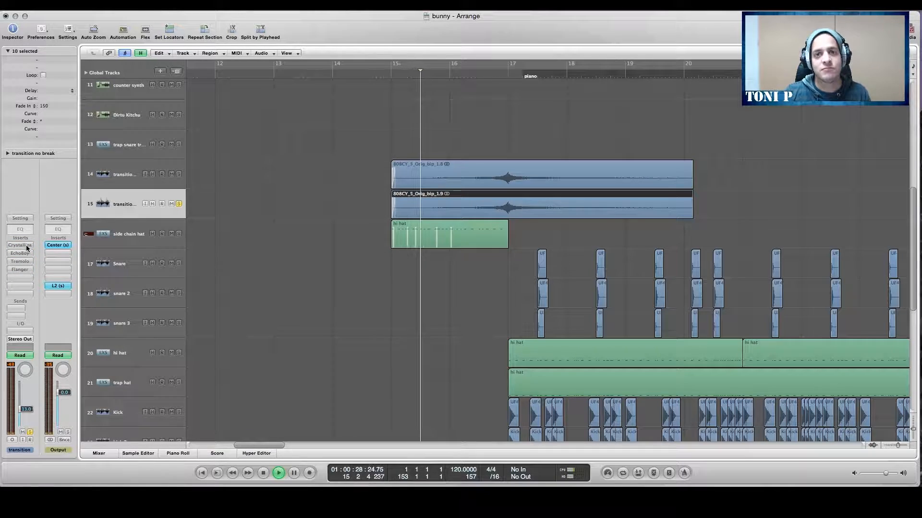
key(space)
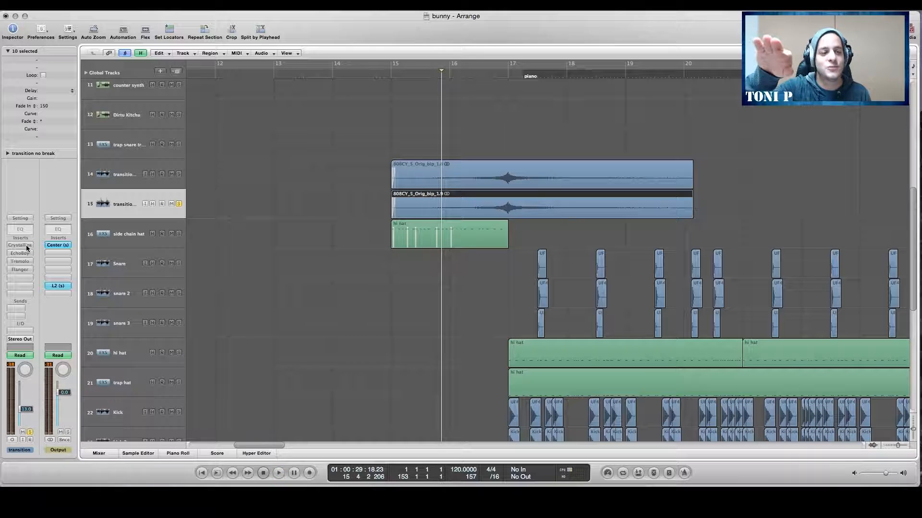
Step: Enable the transition no break track's Crystallizer and play the soloed track into the piano section
alt+click(26, 245)
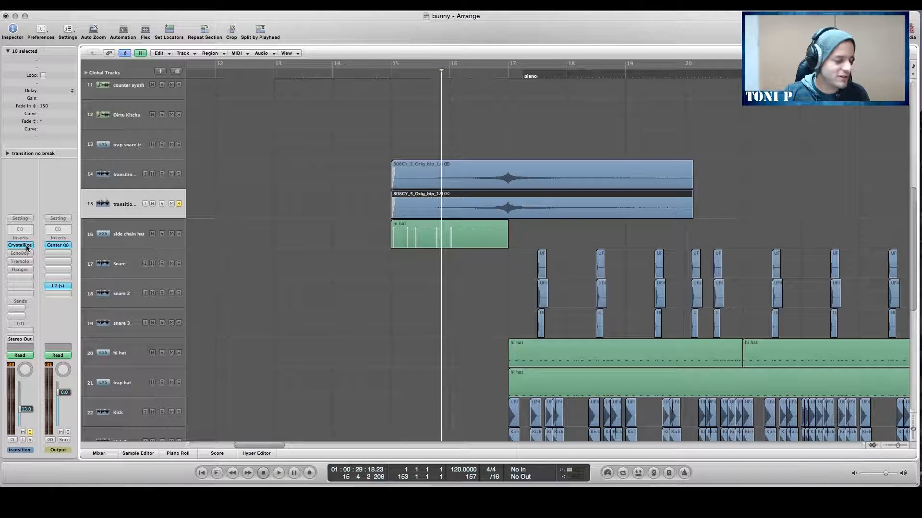
key(space)
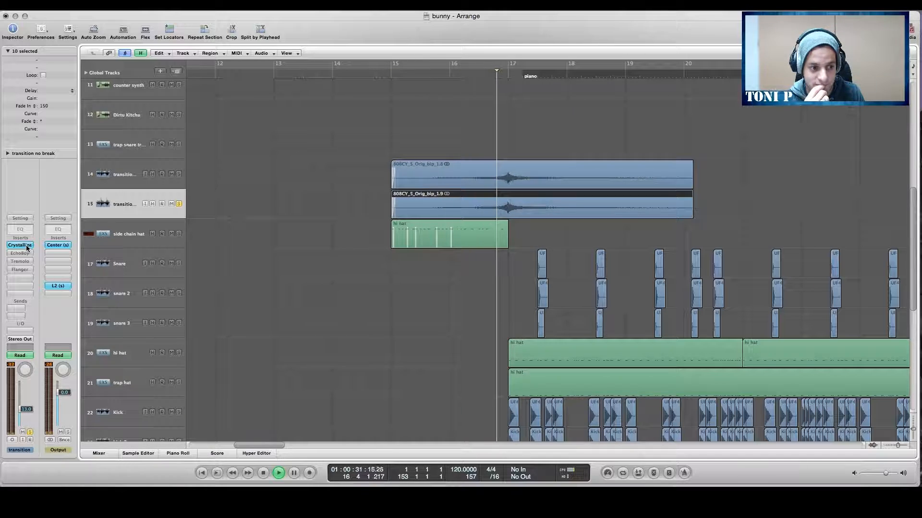
key(space)
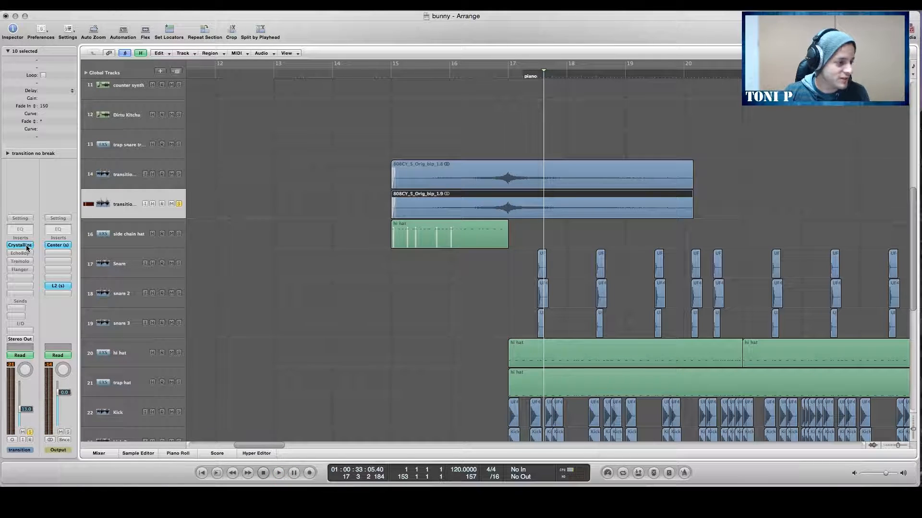
Step: Enable EchoBoy as well on the transition no break track and play it soloed from bar 15
click(24, 253)
key(comma)
key(comma)
key(comma)
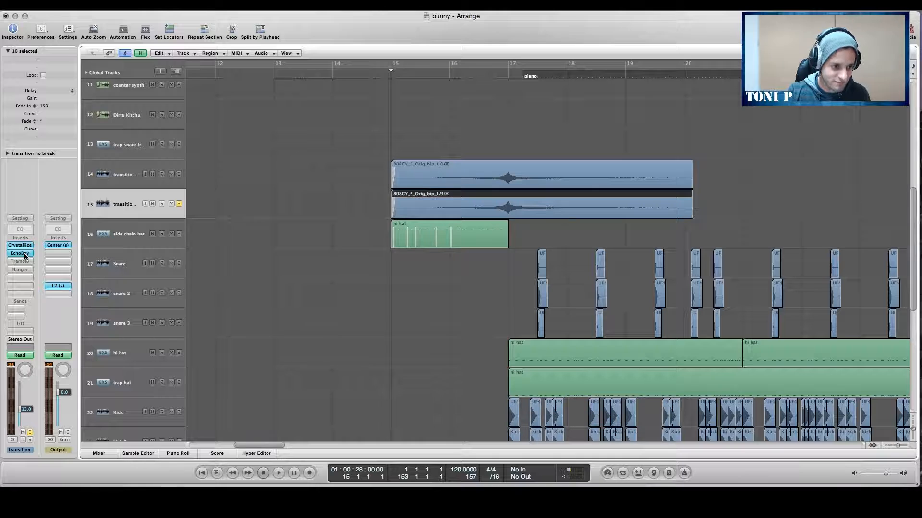
key(space)
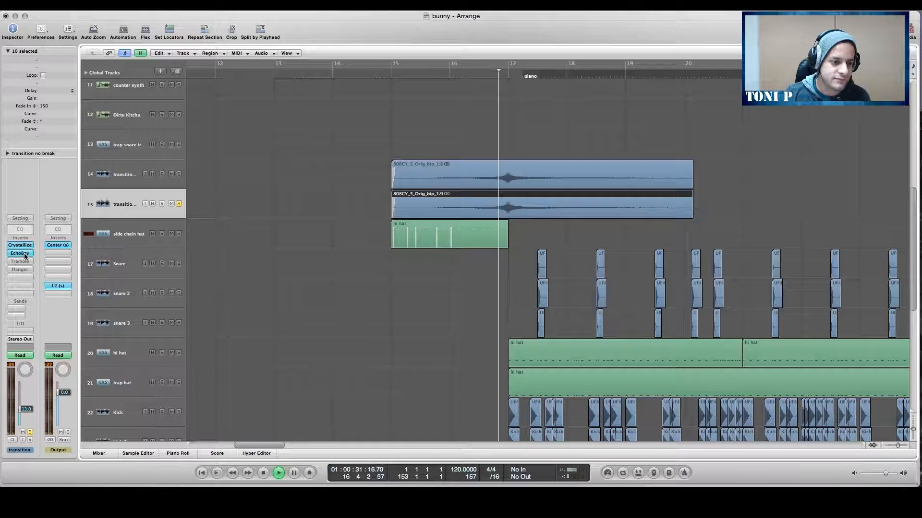
key(space)
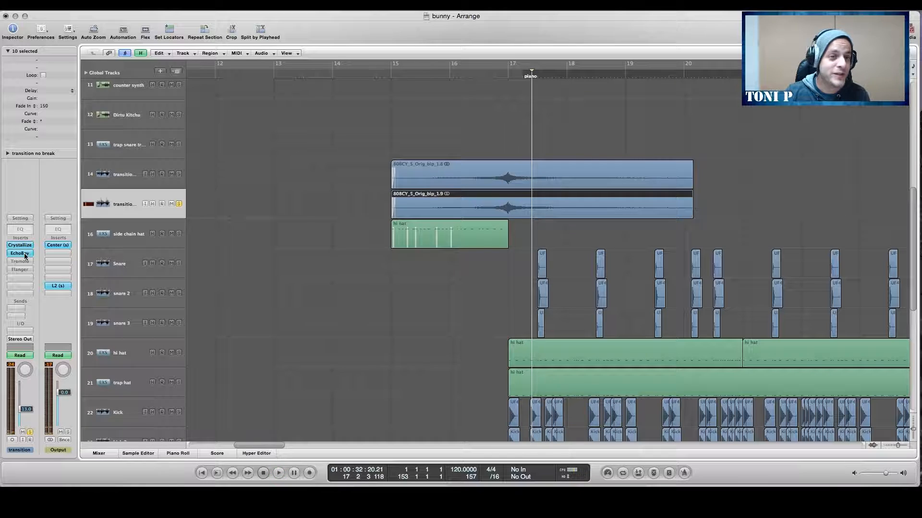
Step: Add the Tremolo to the active effects on the transition no break track and play the transition into the piano section
alt+click(21, 262)
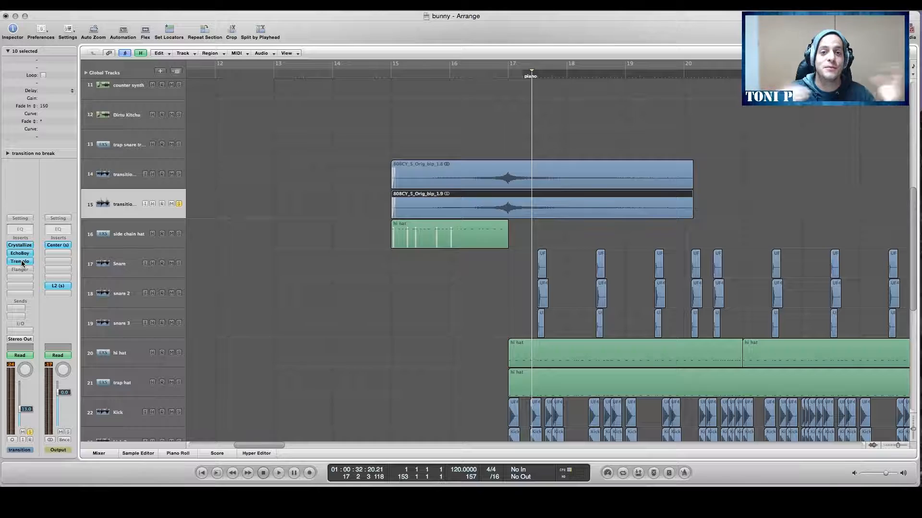
key(shift+space)
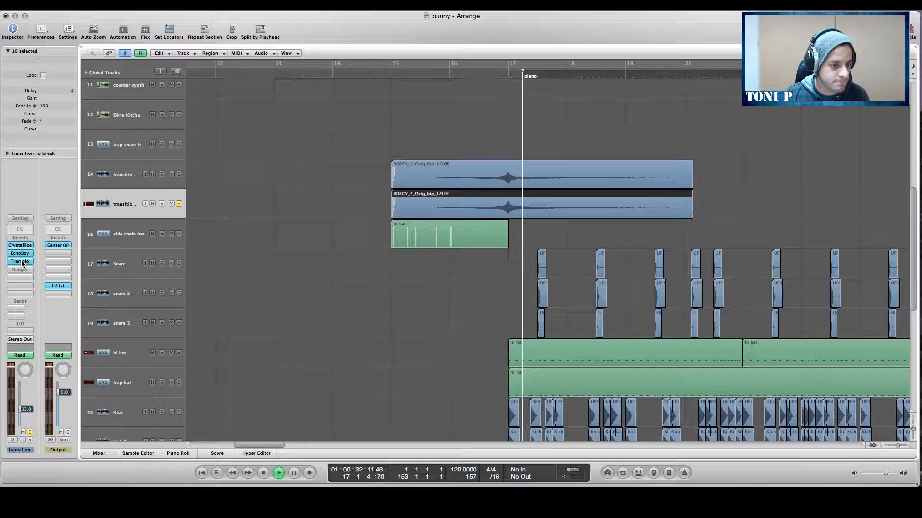
key(space)
Step: Compare the soloed transition no break track with its Flanger enabled and bypassed by playing the passage both ways
alt+click(21, 270)
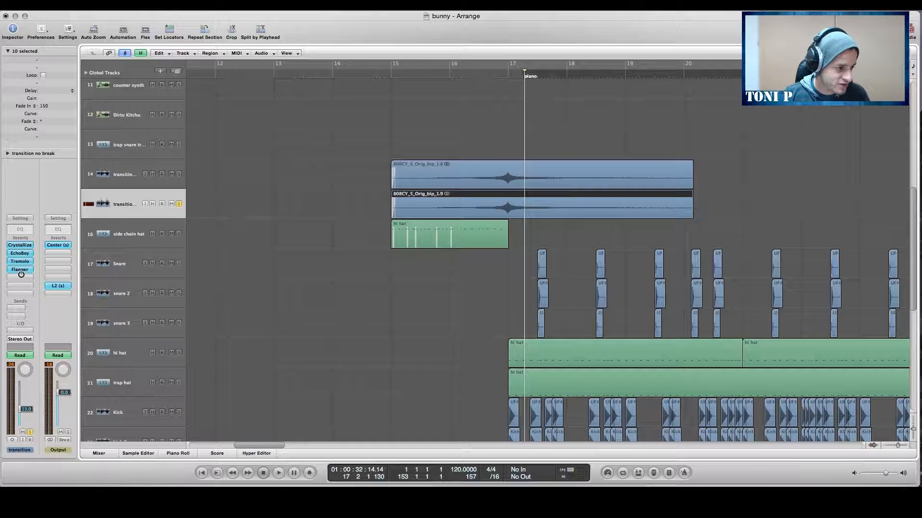
key(space)
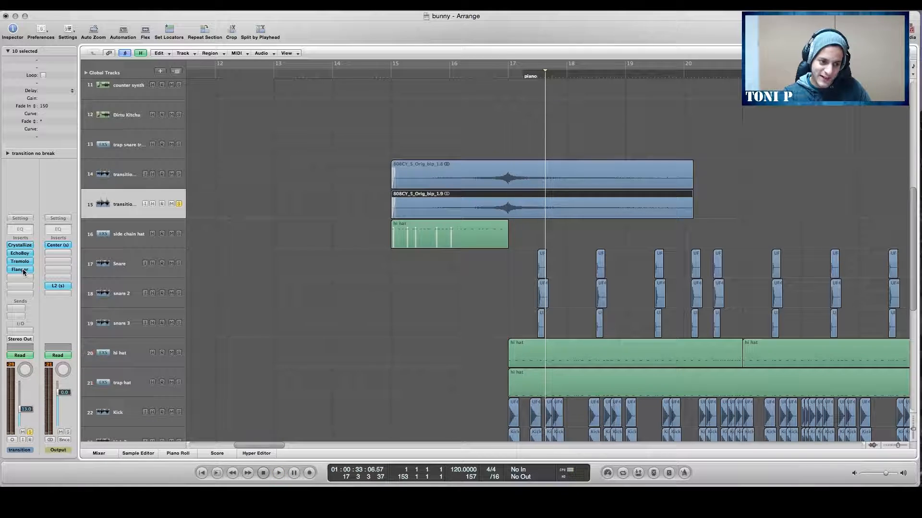
alt+click(26, 269)
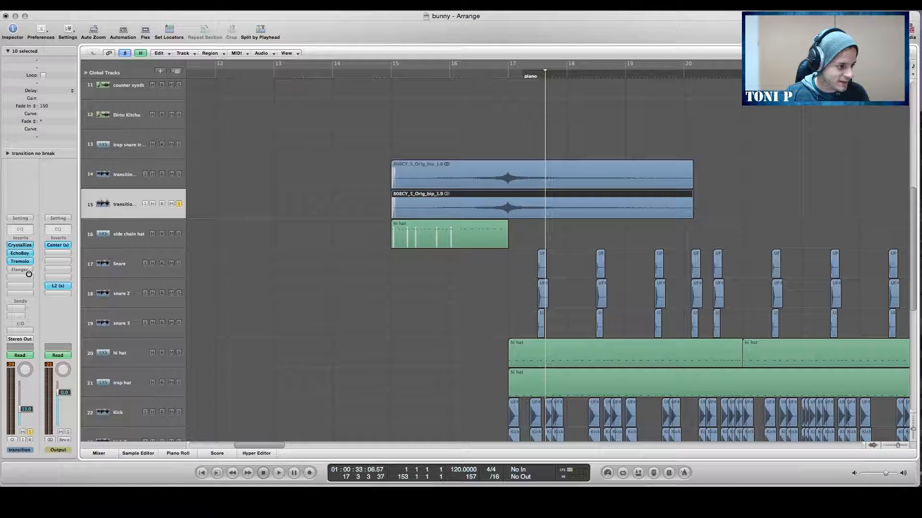
key(space)
key(space)
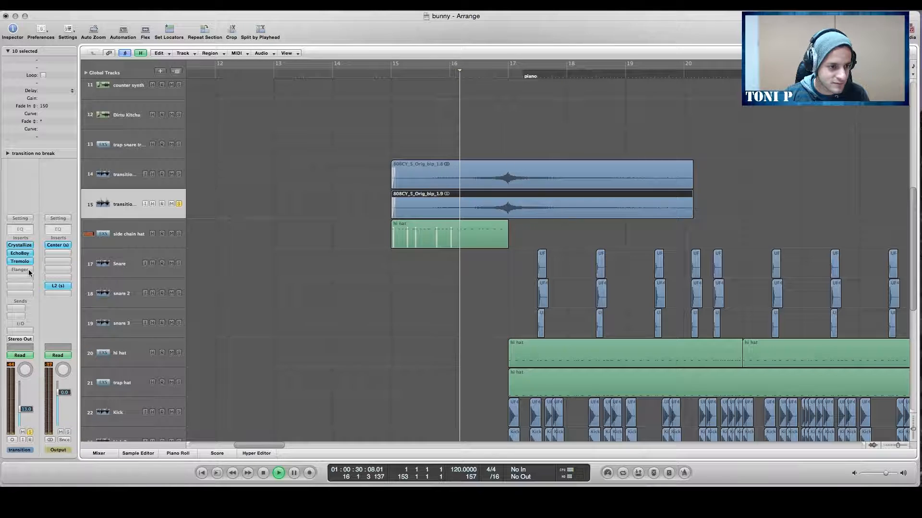
key(space)
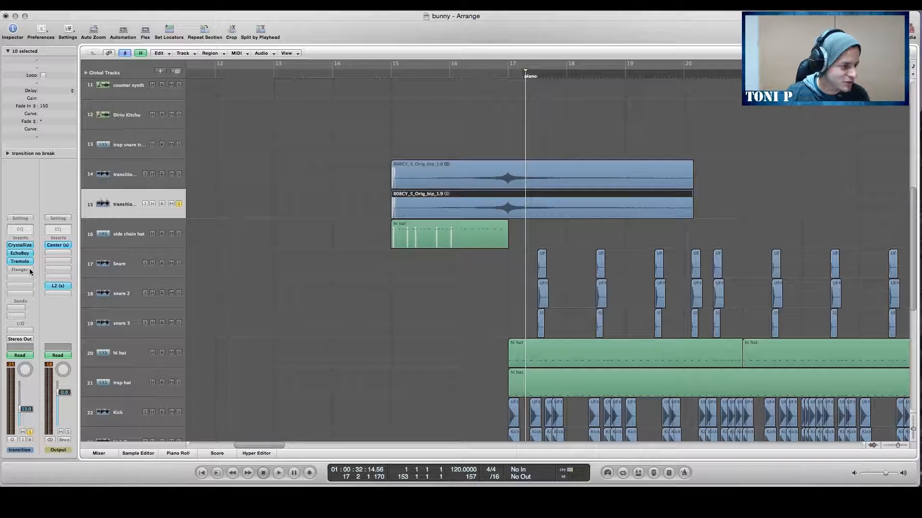
alt+click(25, 269)
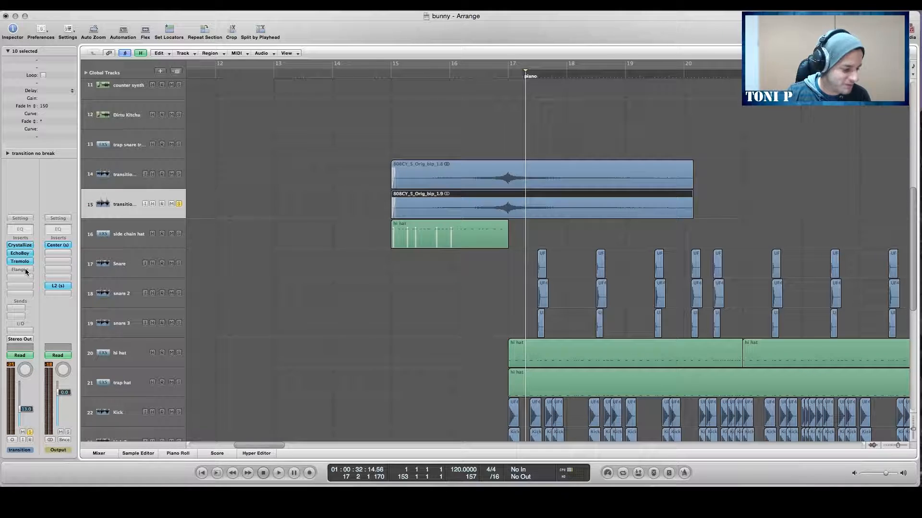
Step: Solo the transition noise and side chain hat tracks, and play from bar 15 with the transition noise Noise Gate bypassed
click(123, 178)
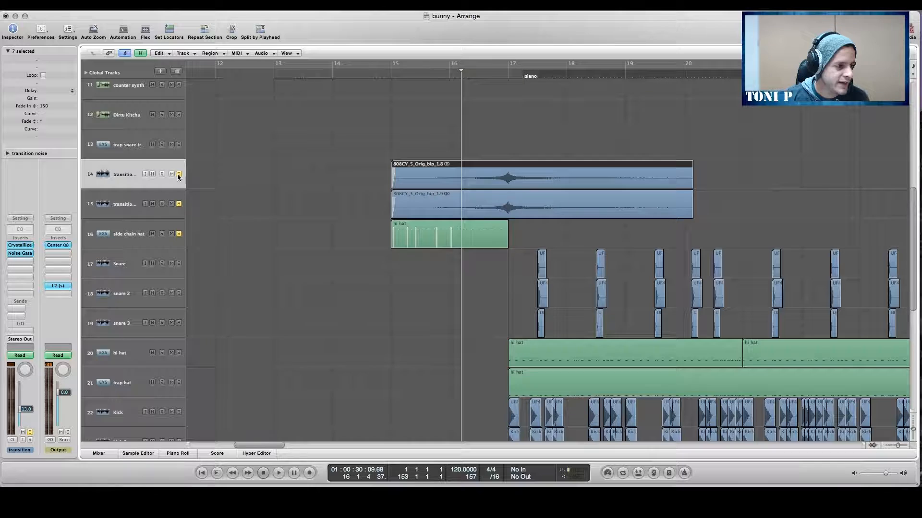
key(period)
key(comma)
key(comma)
key(space)
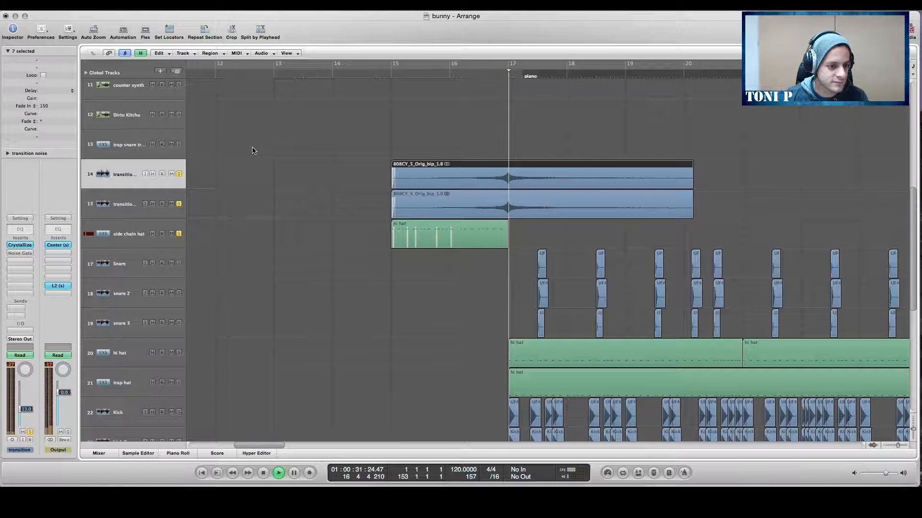
key(space)
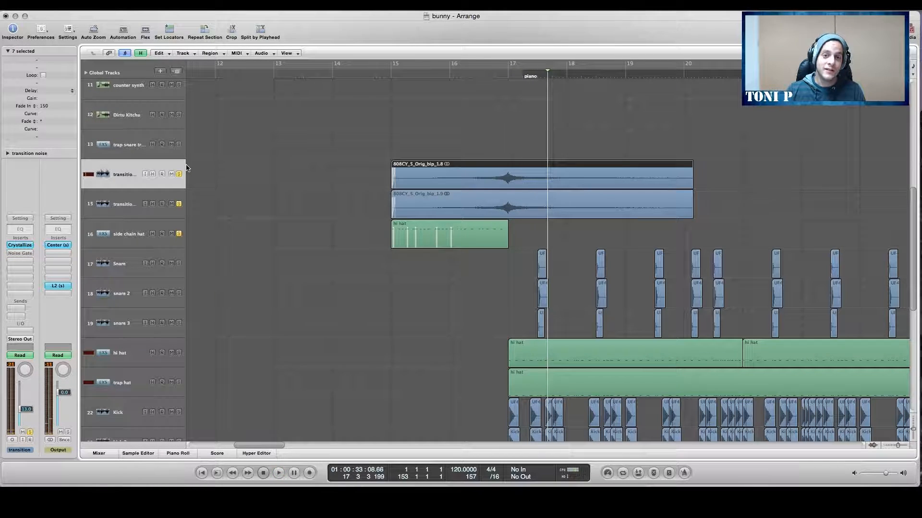
Step: Examine the wider arrangement from bar 1 past the bass marker, including where the transition regions sit
key(ctrl+Left)
key(ctrl+Left)
key(ctrl+Up)
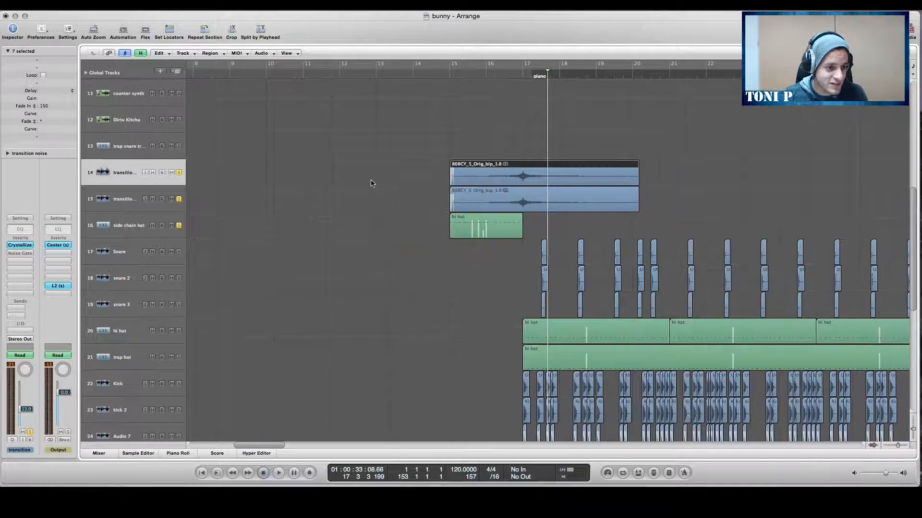
key(ctrl+Left)
key(ctrl+Left)
key(ctrl+Left)
key(ctrl+Up)
key(ctrl+Up)
key(ctrl+Up)
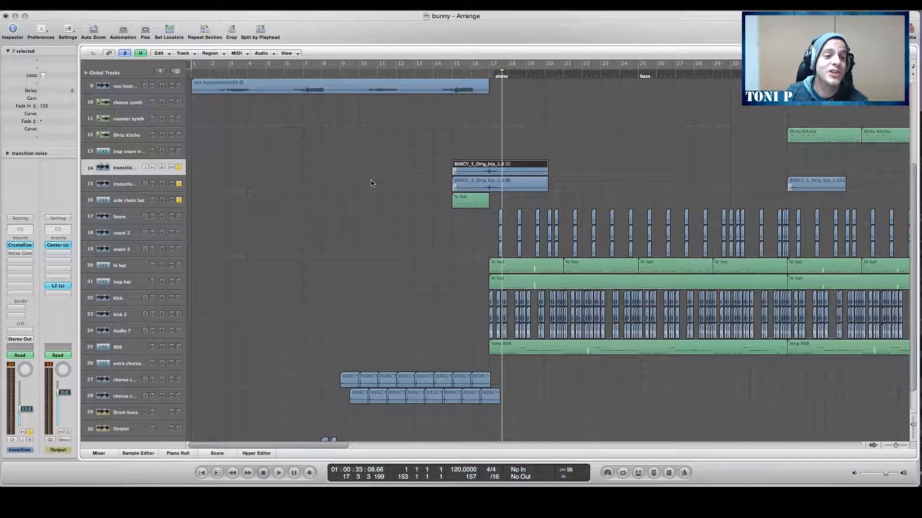